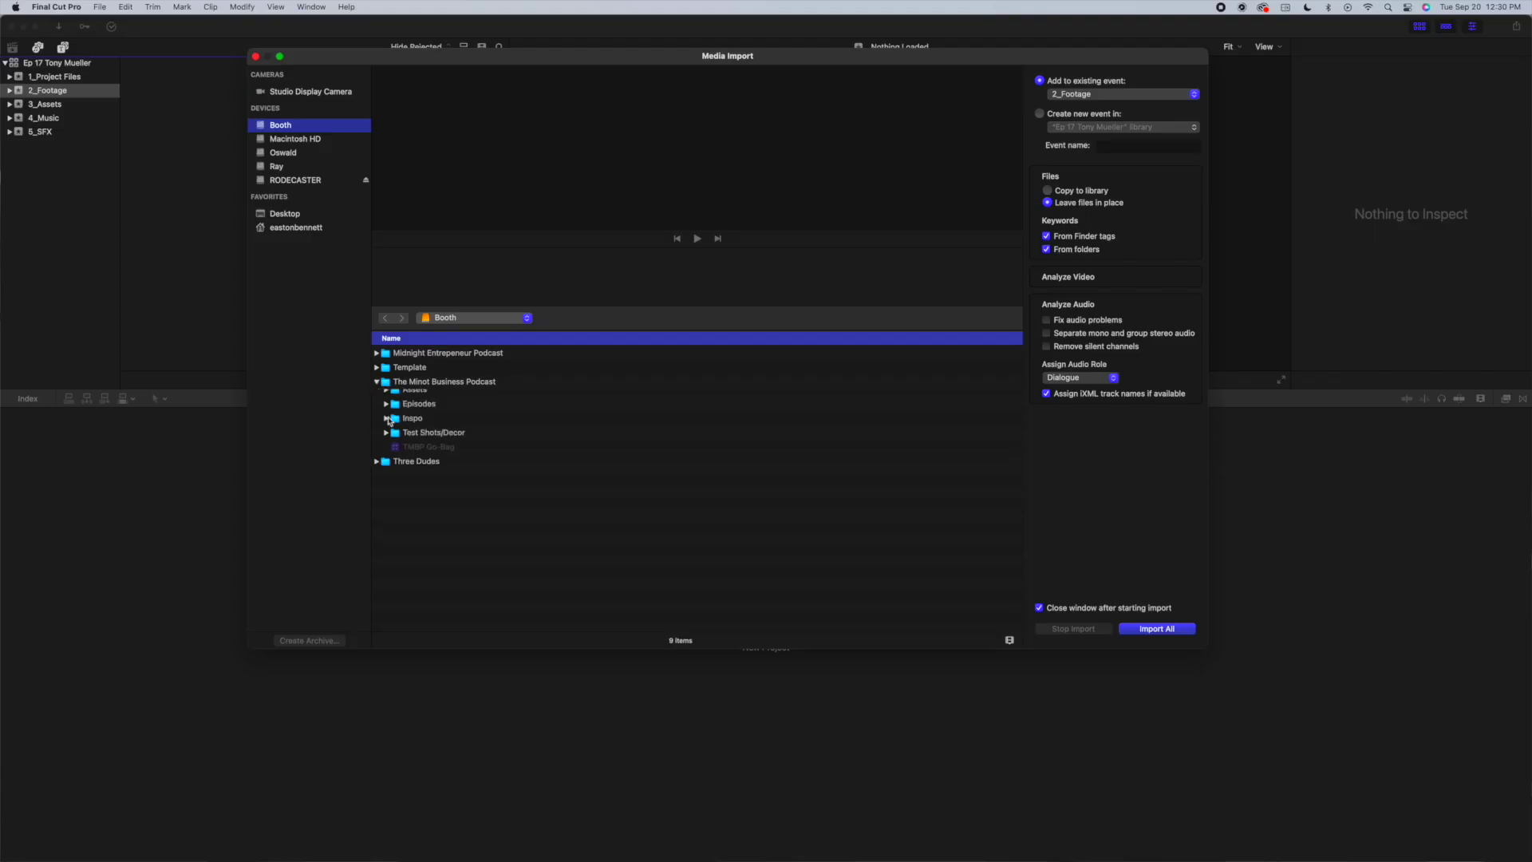
- Import all nine Ep 17 2_Footage files (seven MP4 videos, two WAV recordings) into the event
click(386, 410)
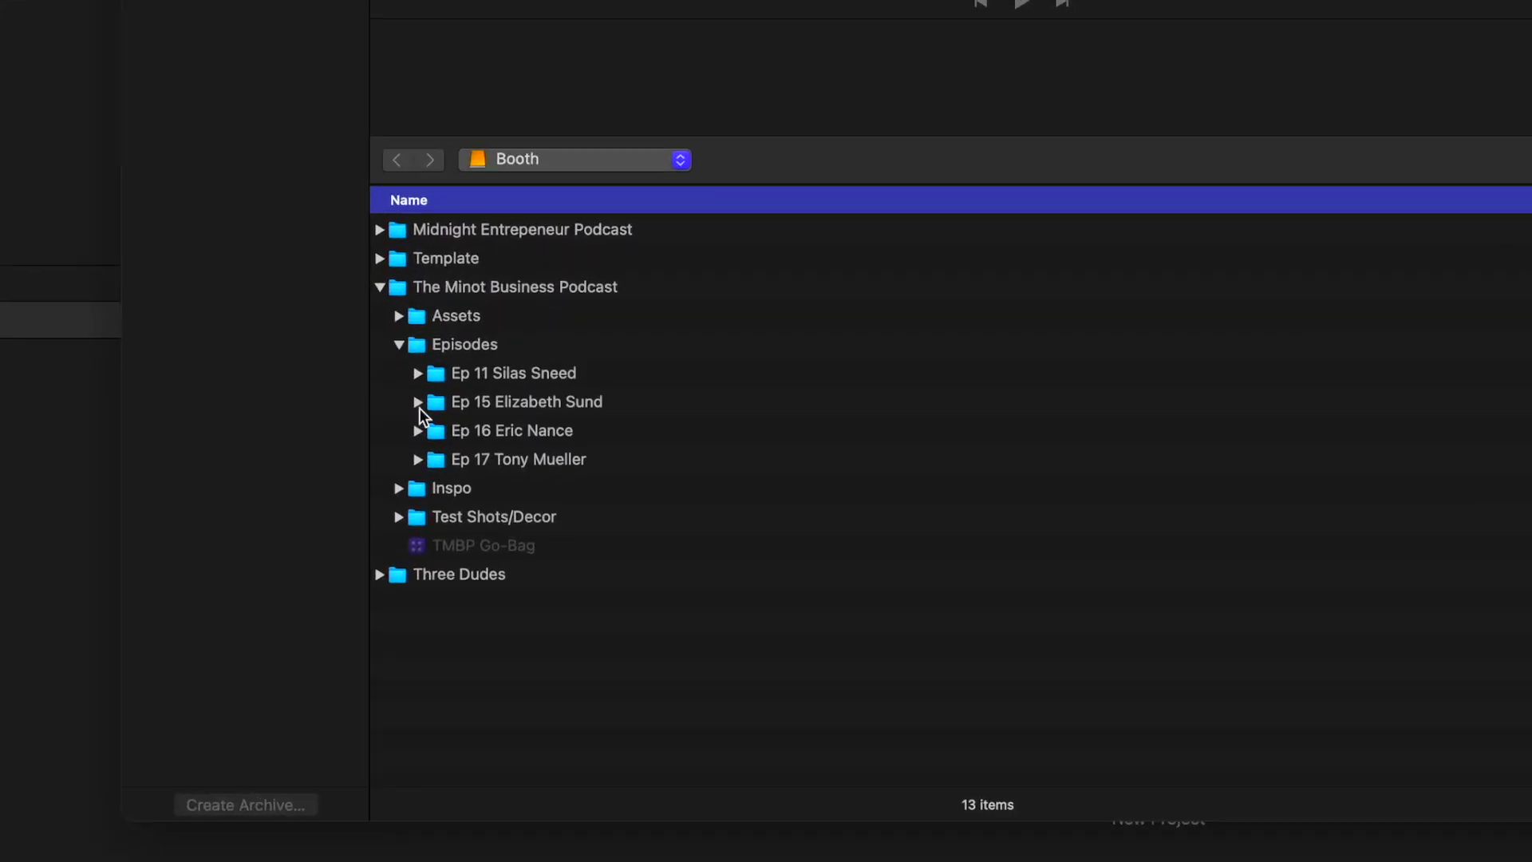
click(419, 458)
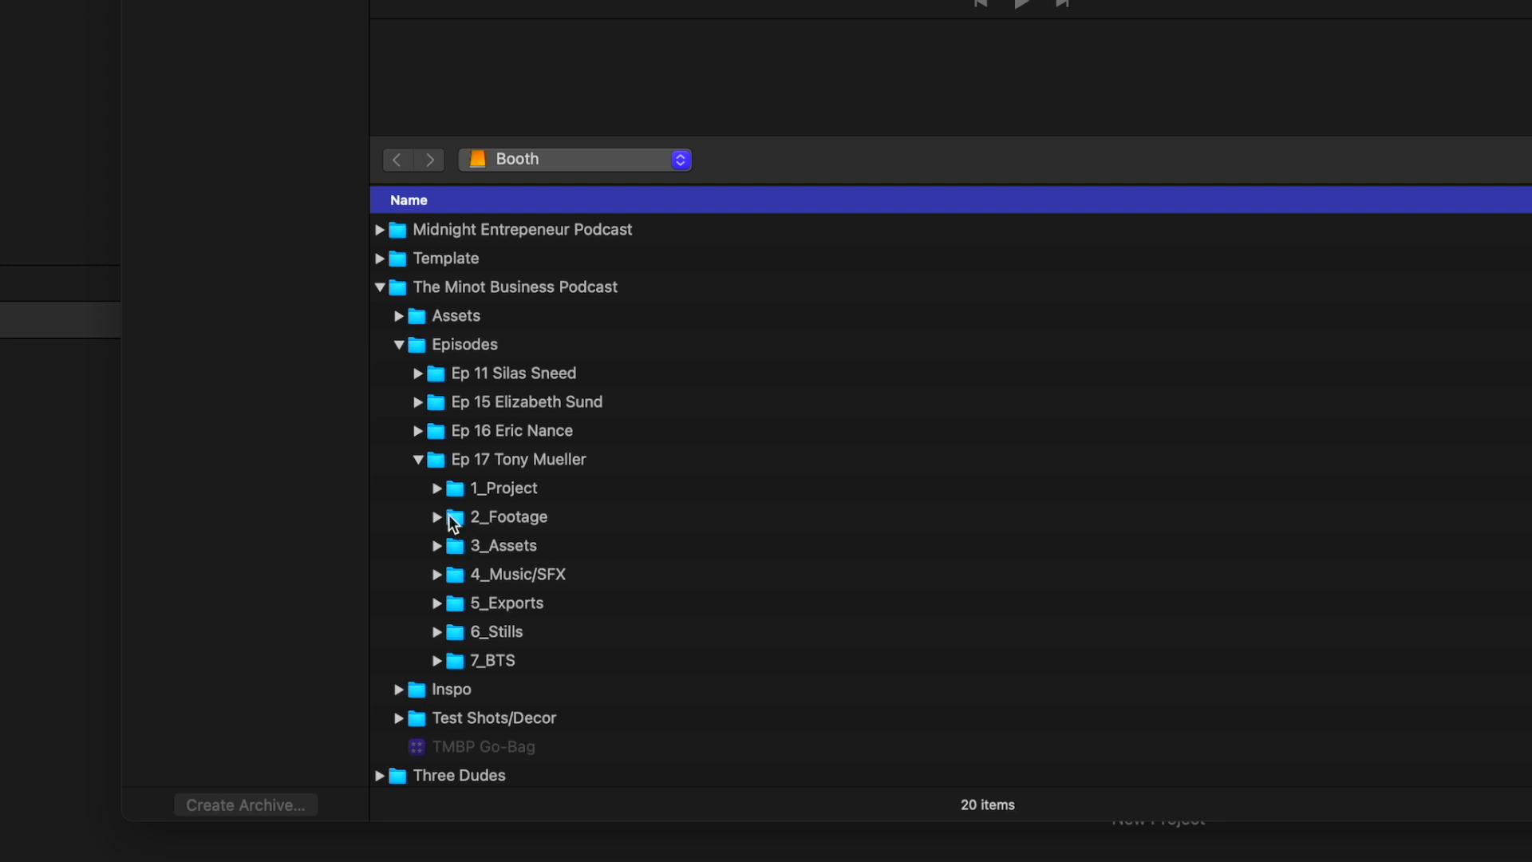
click(438, 517)
click(605, 548)
scroll(624, 588, down, 5)
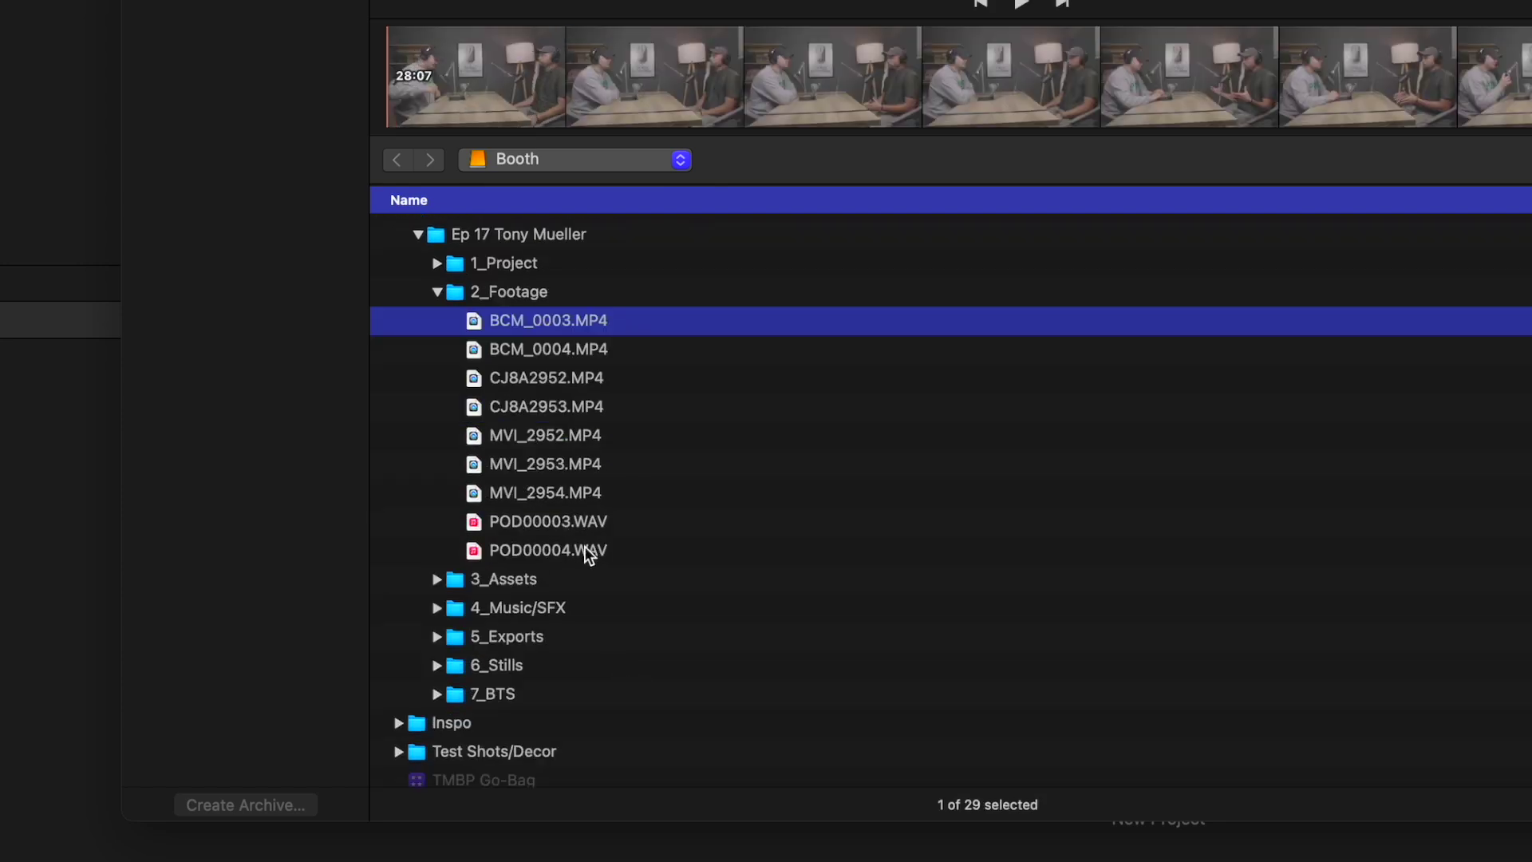
shift+click(586, 550)
click(1531, 277)
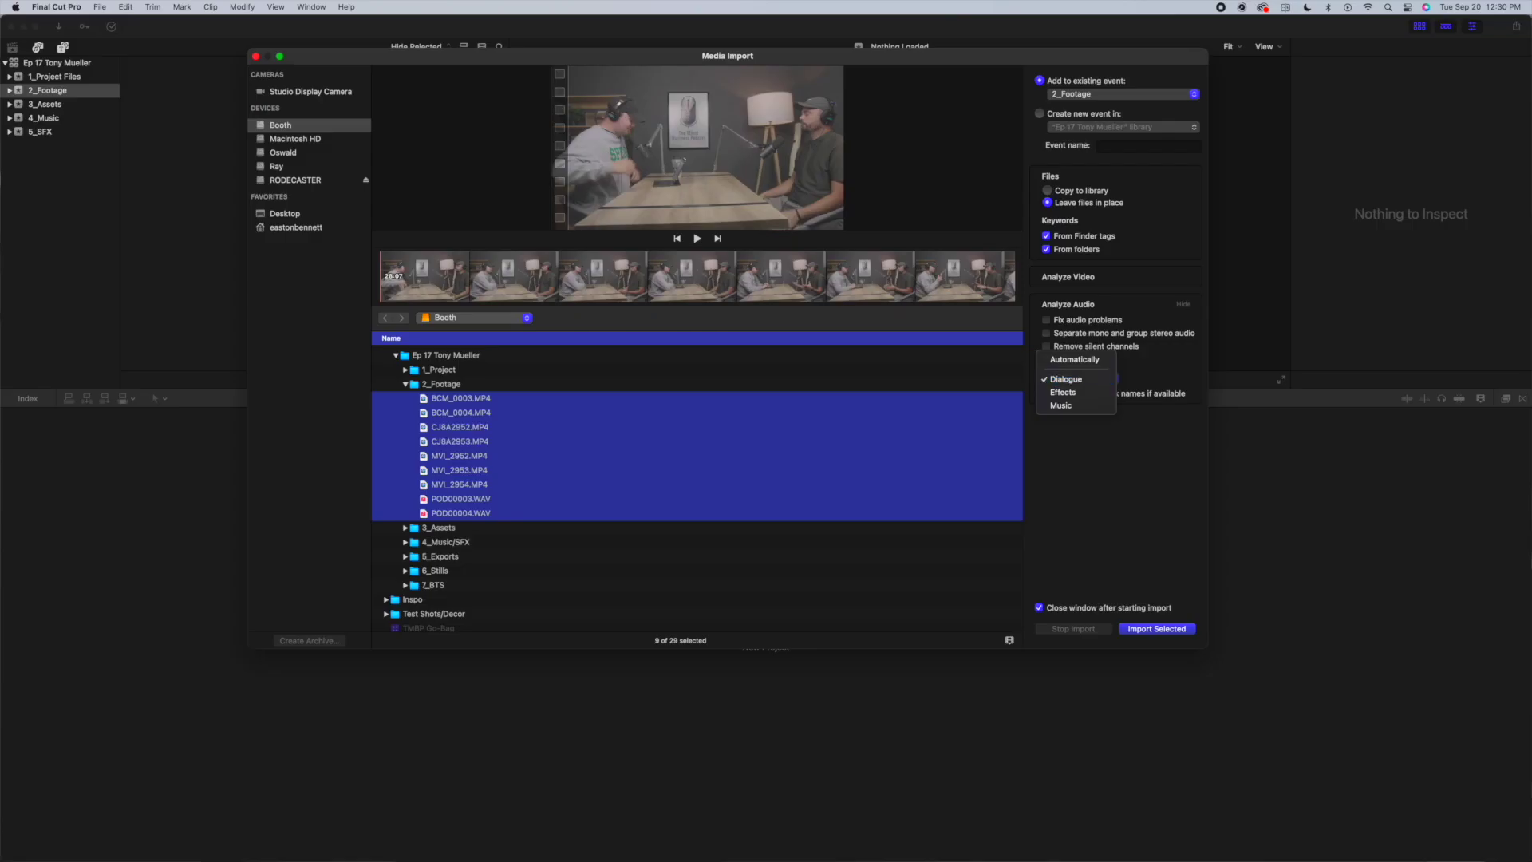
click(1164, 629)
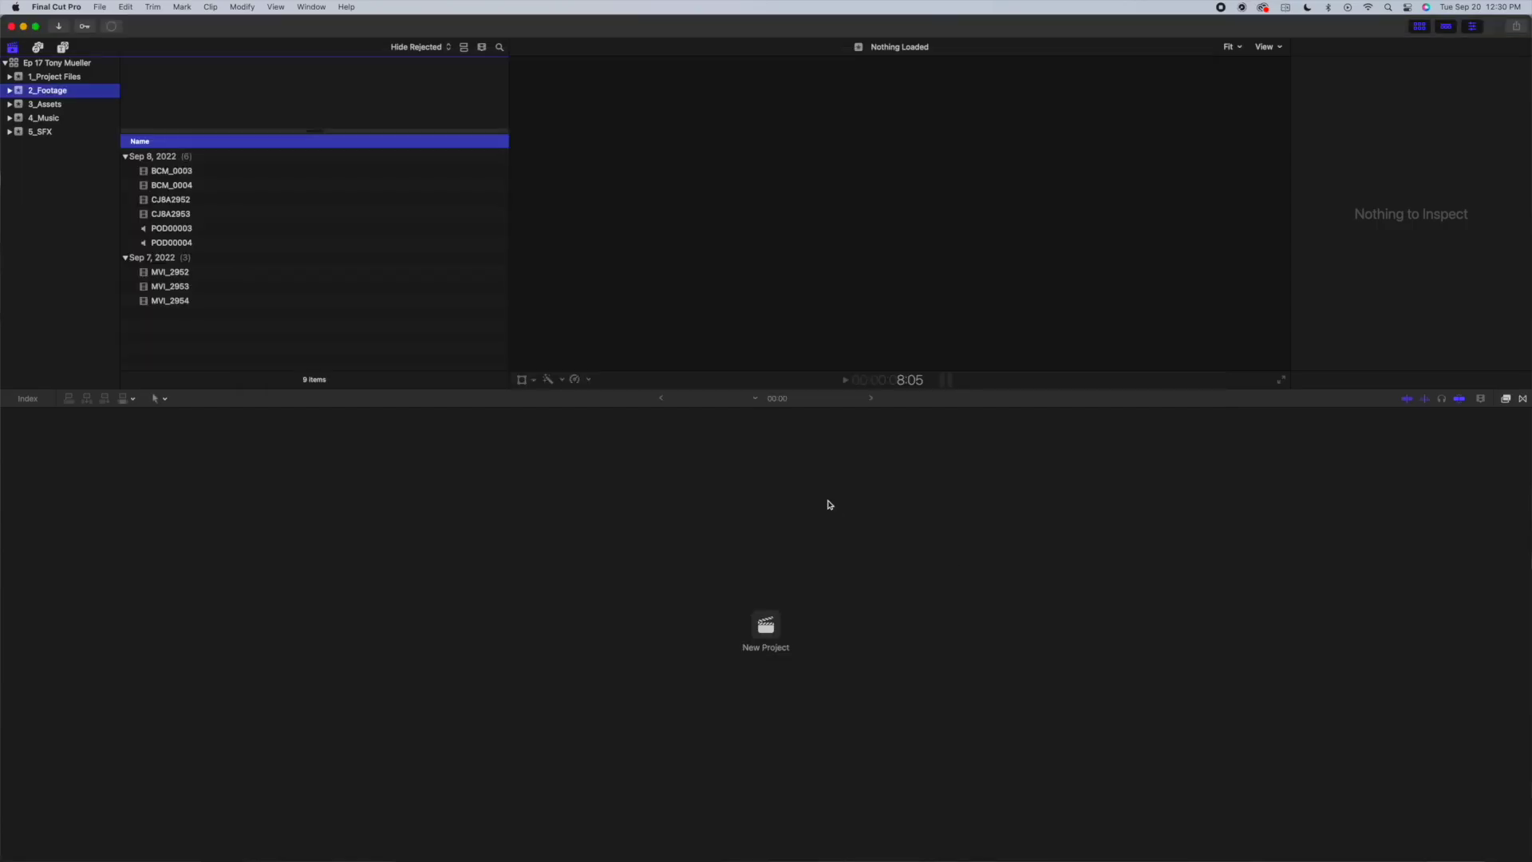
- Create the episode 17 project at 1080p HD 1920x1080, 23.98p, then show the 2_Footage clips
click(766, 624)
text(E)
text(p 17 Tony Mueller)
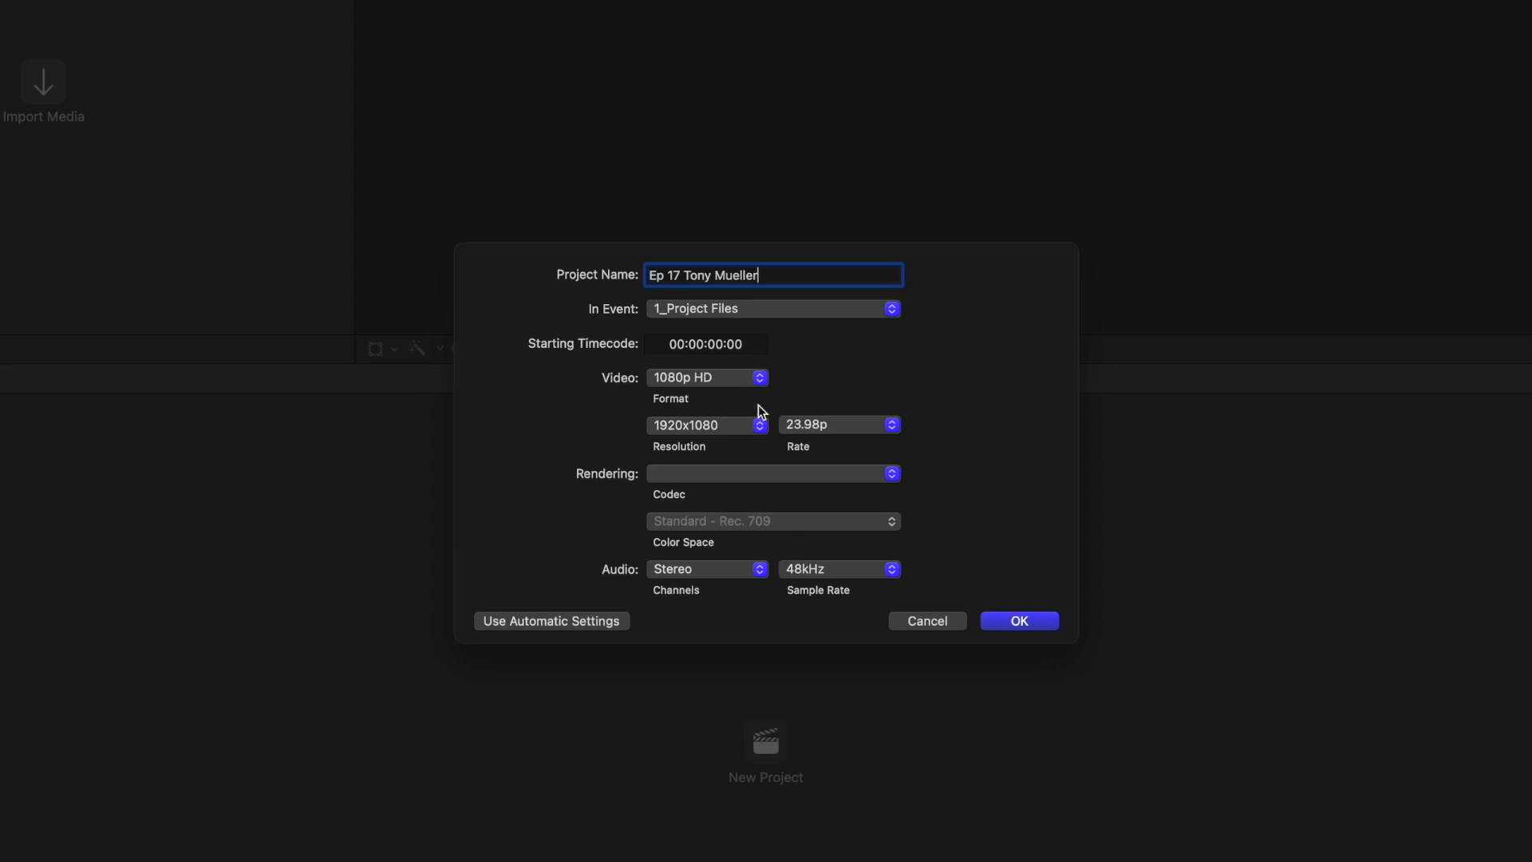
click(746, 381)
click(744, 387)
click(1018, 621)
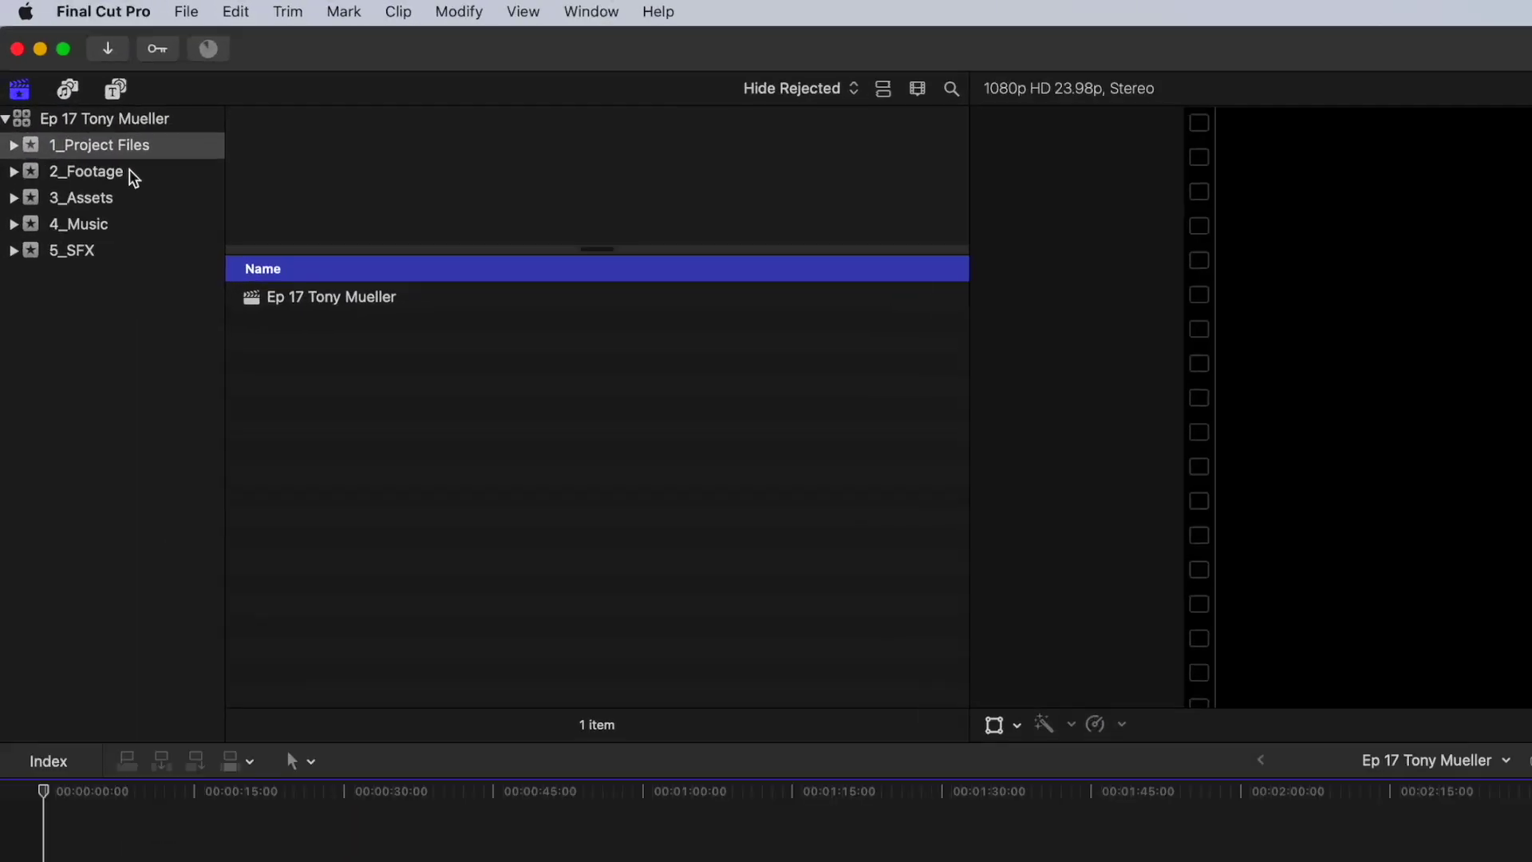
click(70, 94)
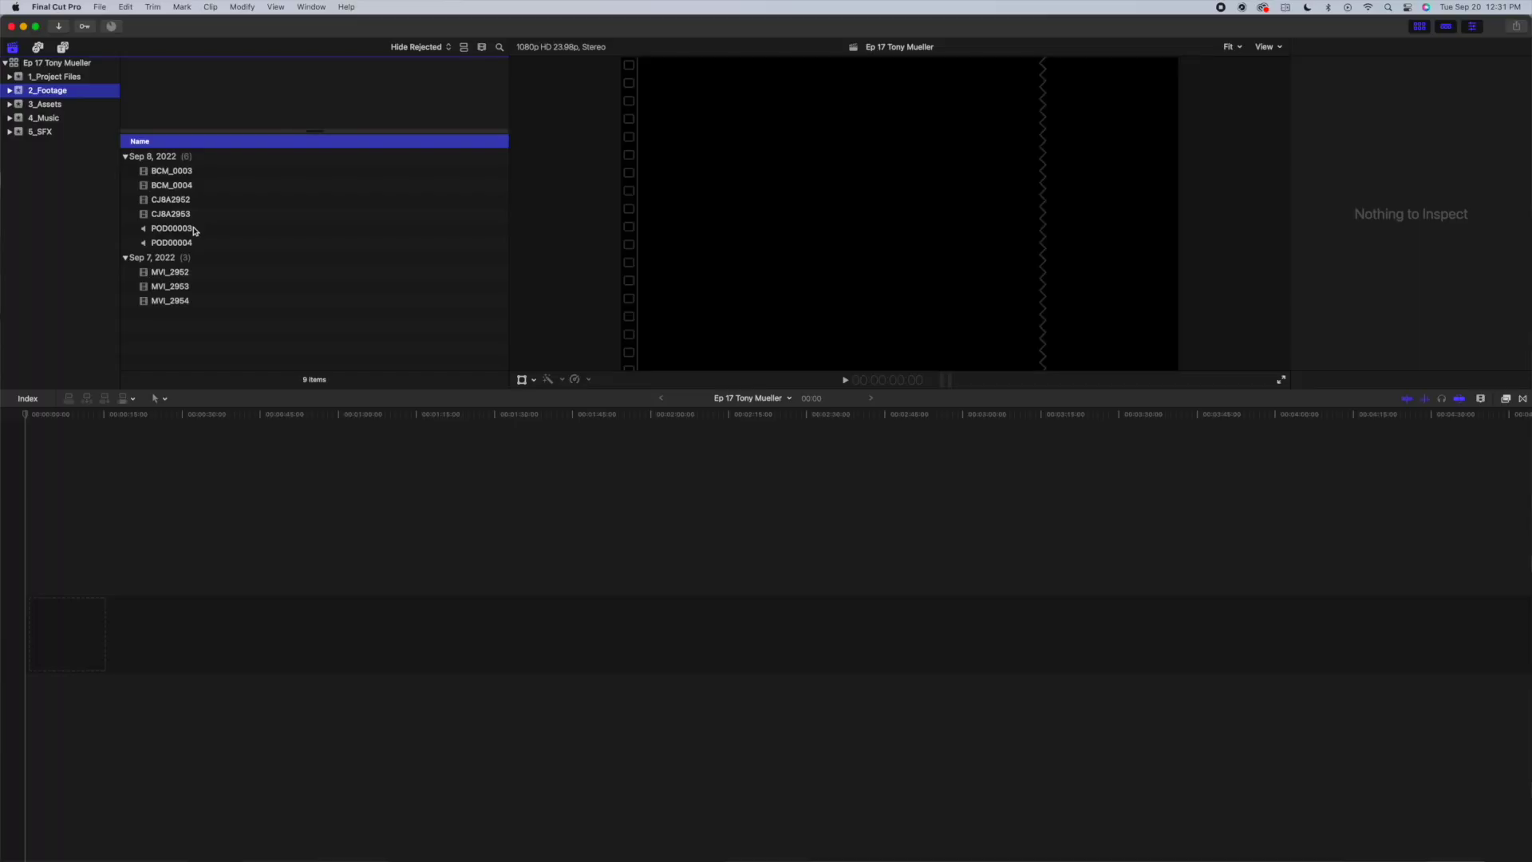
- Append POD00003 and then POD00004 to the timeline and fit them into view
click(195, 231)
key(e)
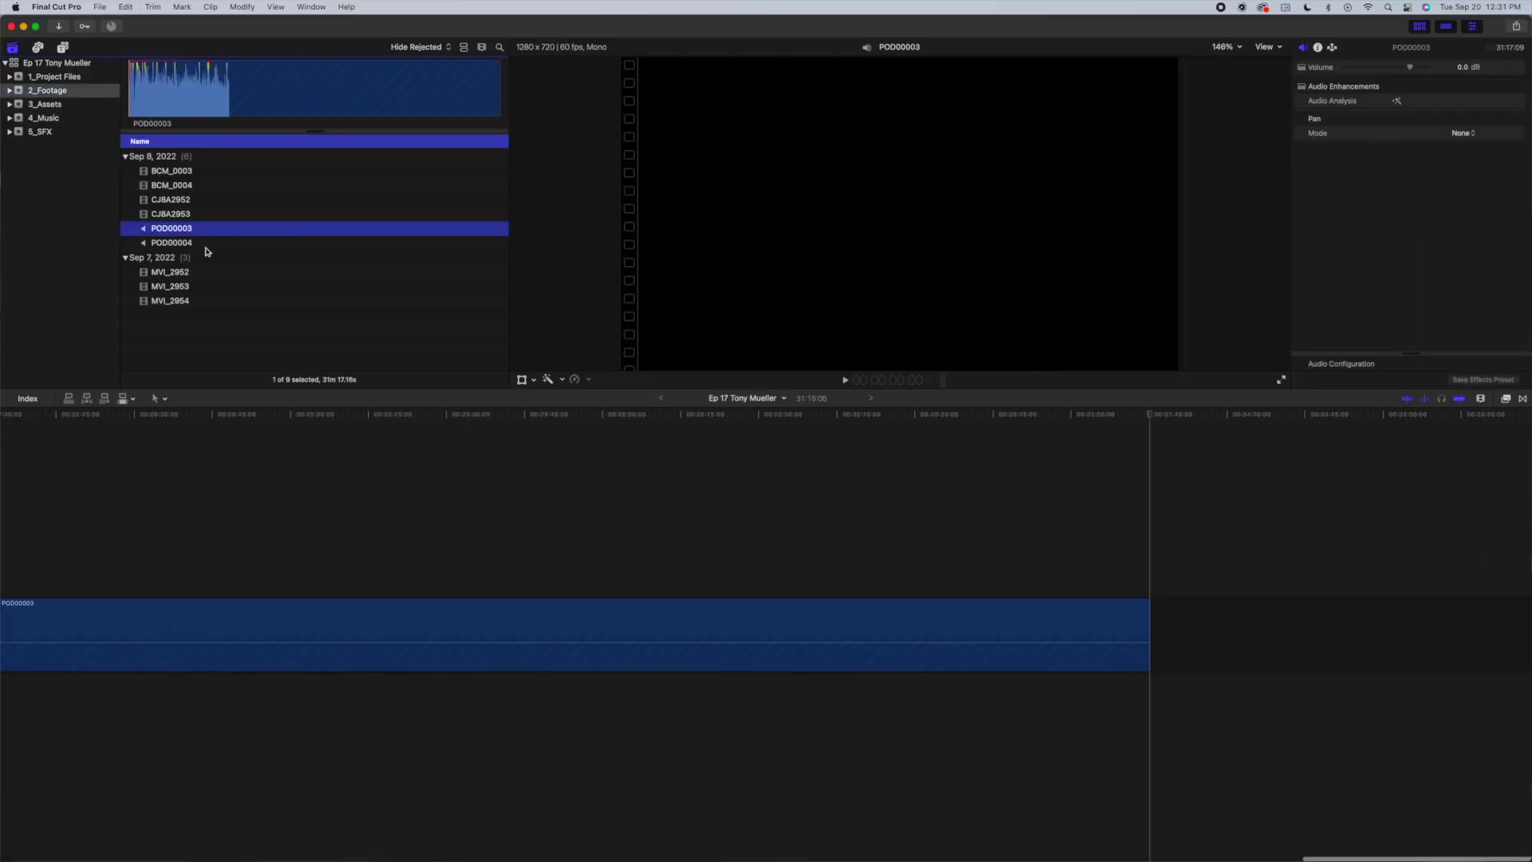
click(205, 245)
key(e)
click(638, 727)
key(shift+z)
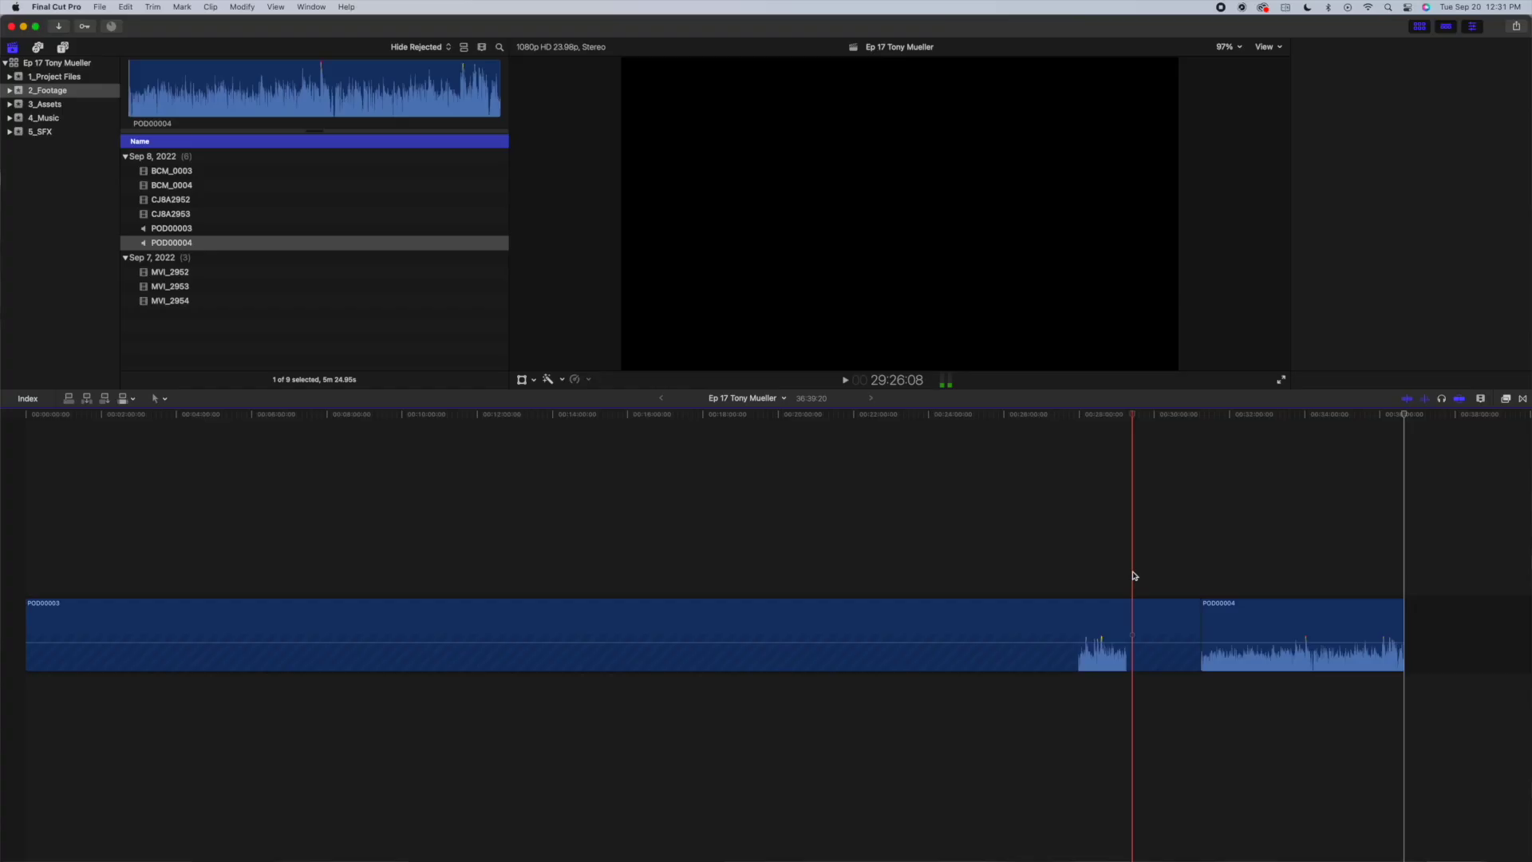
click(1134, 576)
- Apply the EB Pro Audio Male Indoor preset to both POD clips, then select them for nesting
click(1506, 399)
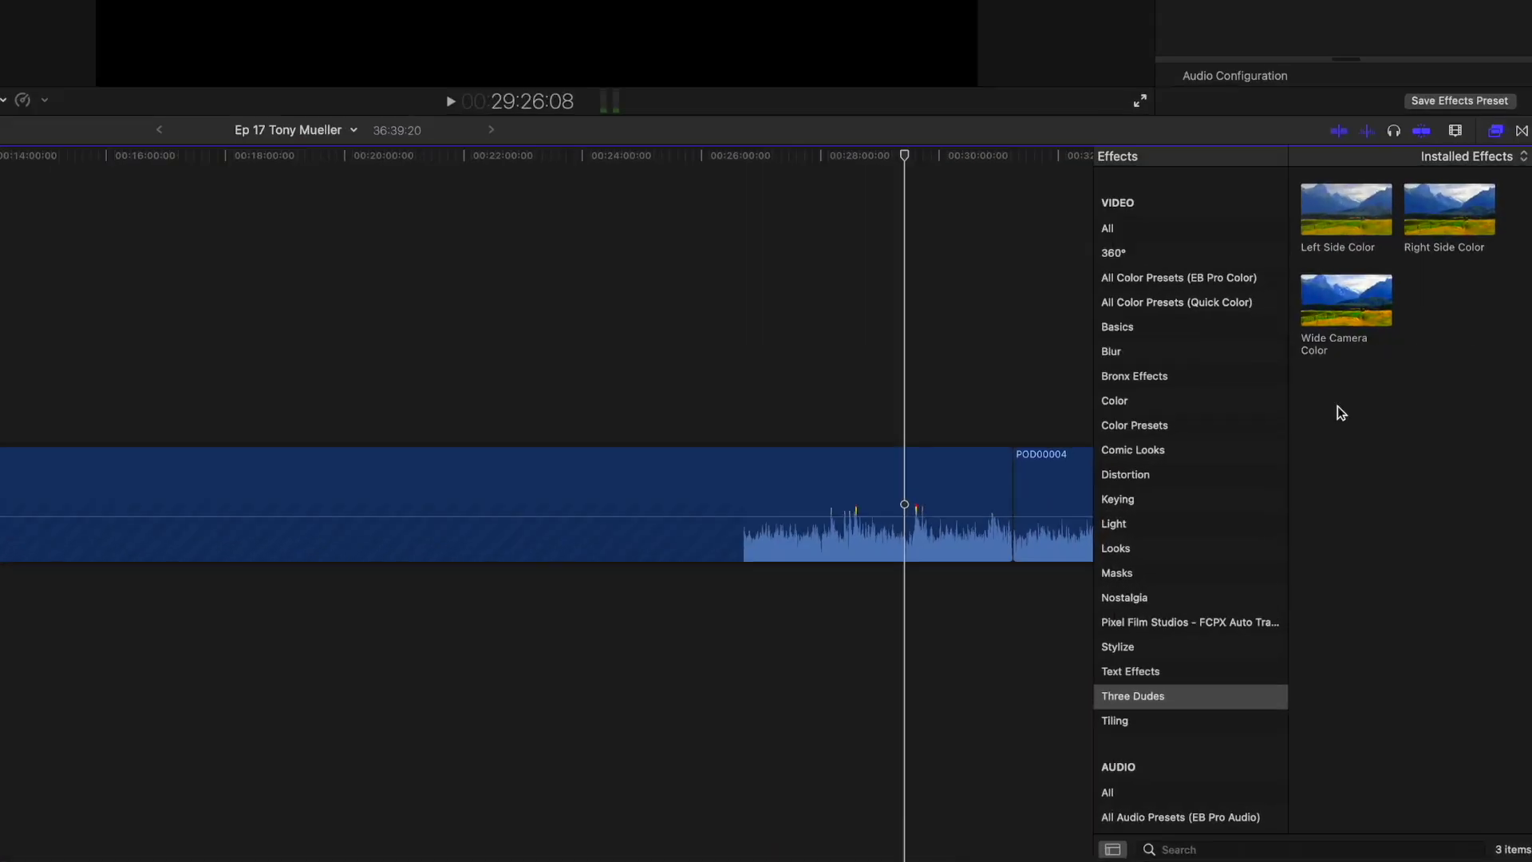
click(1247, 306)
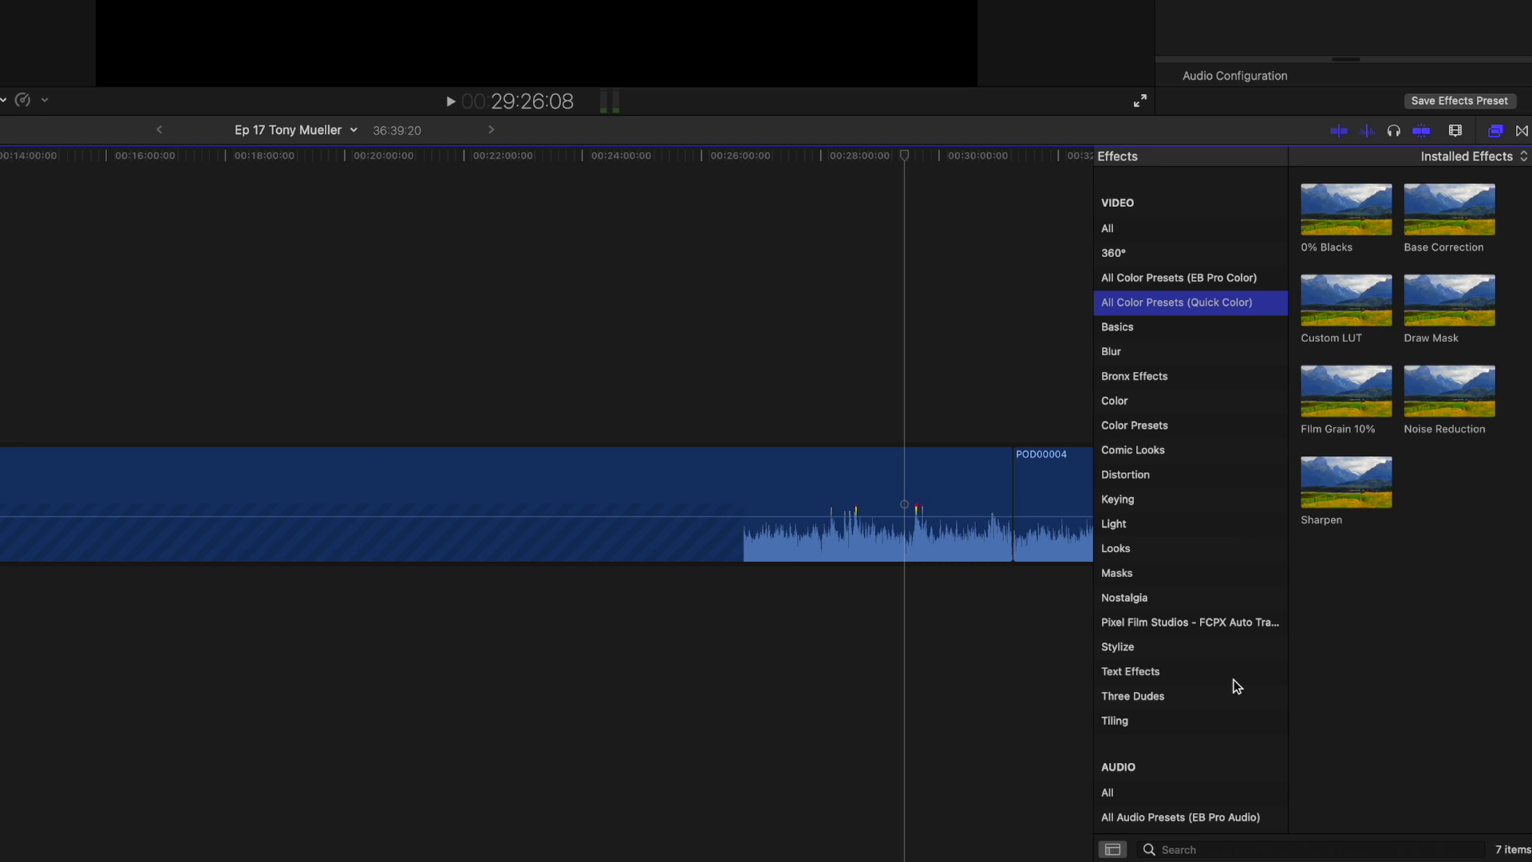
scroll(1236, 702, down, 2)
click(1237, 783)
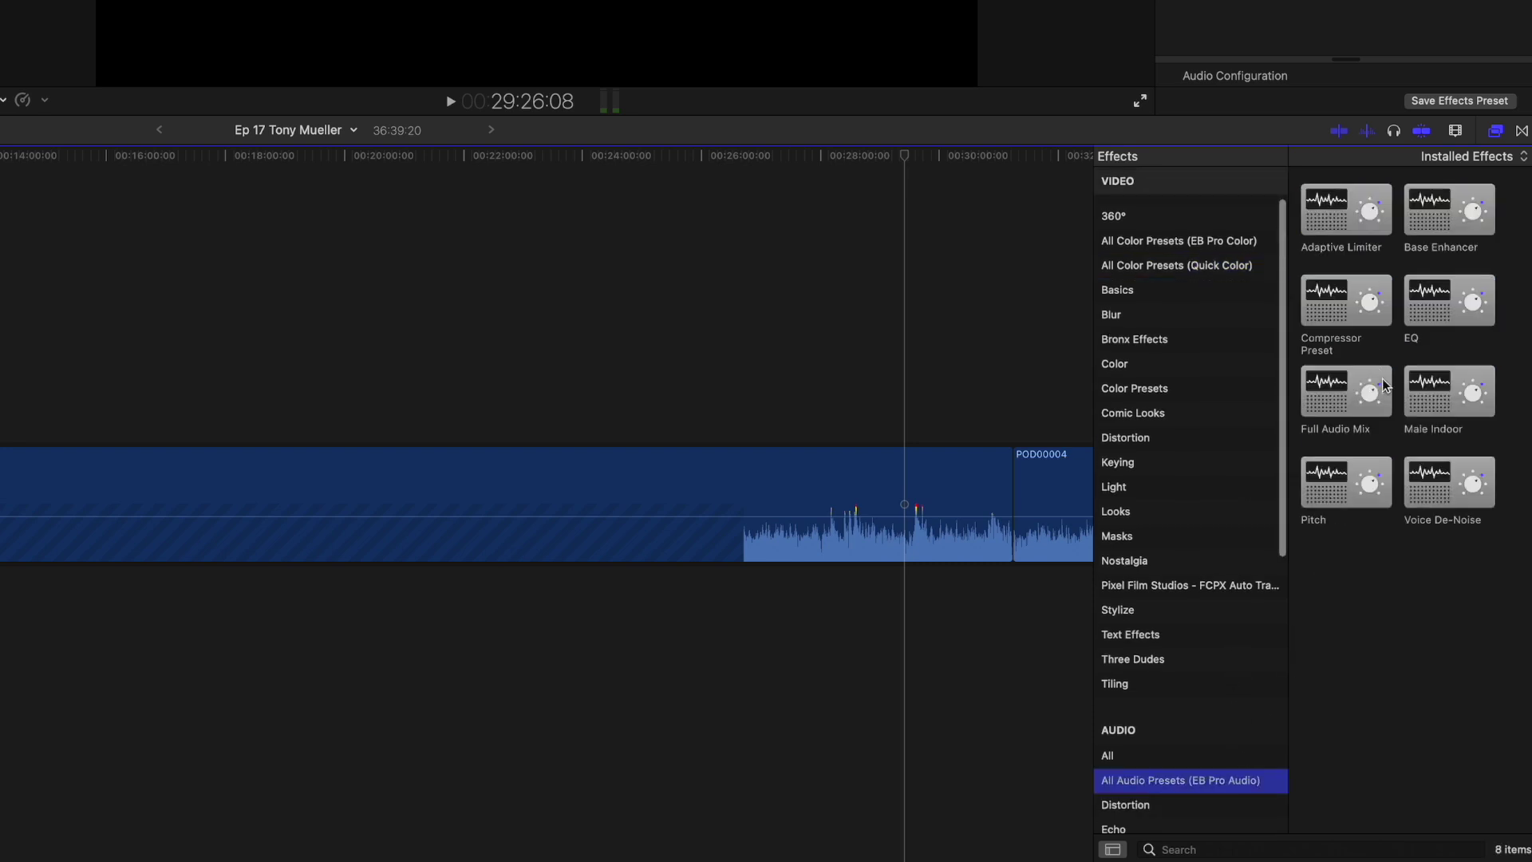
drag(1447, 406, 192, 506)
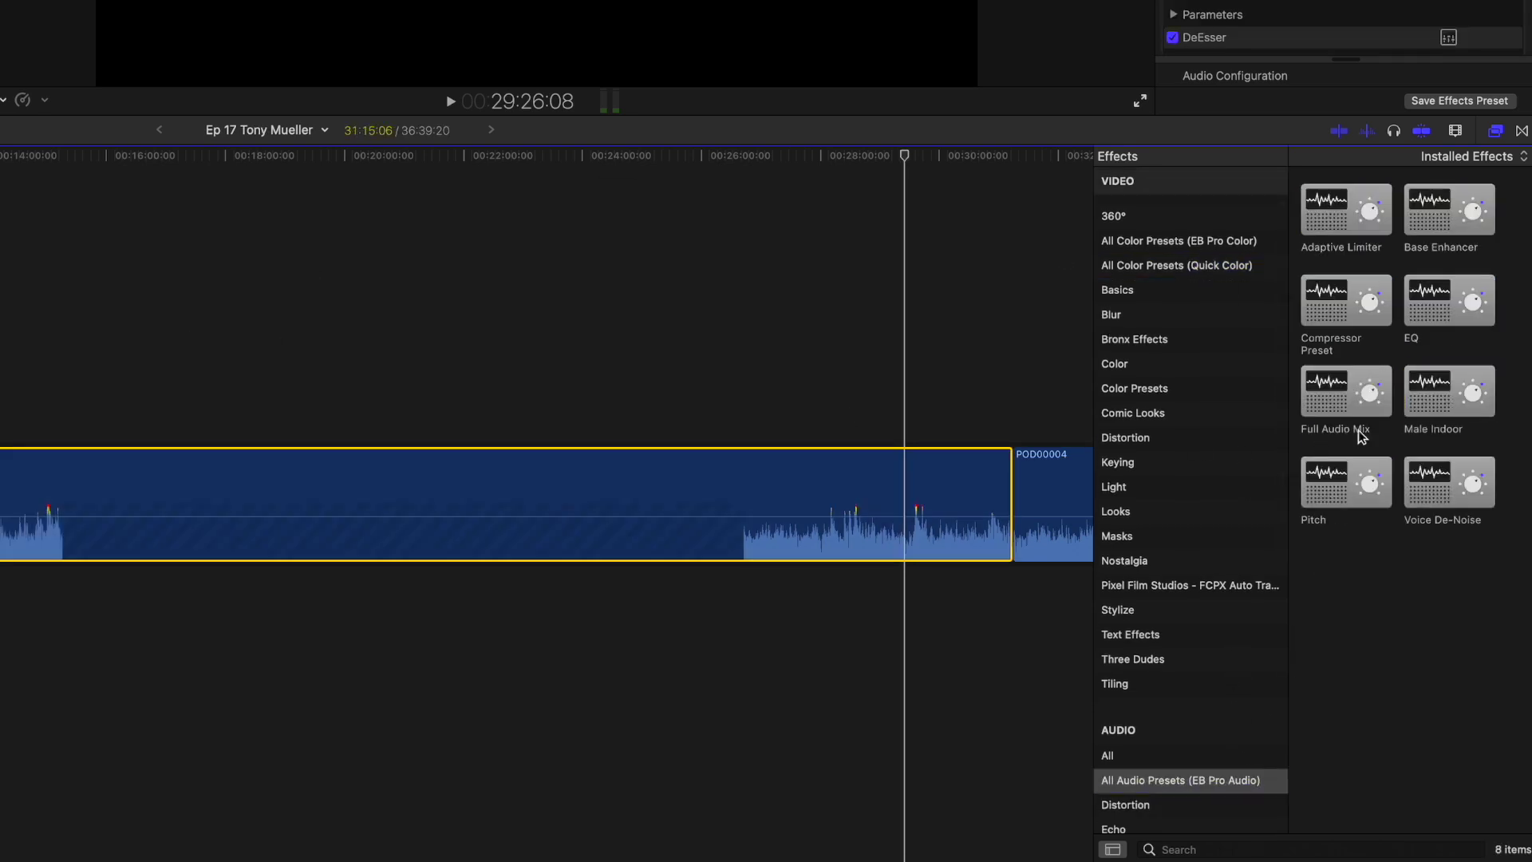
scroll(869, 451, right, 10)
drag(1446, 391, 506, 481)
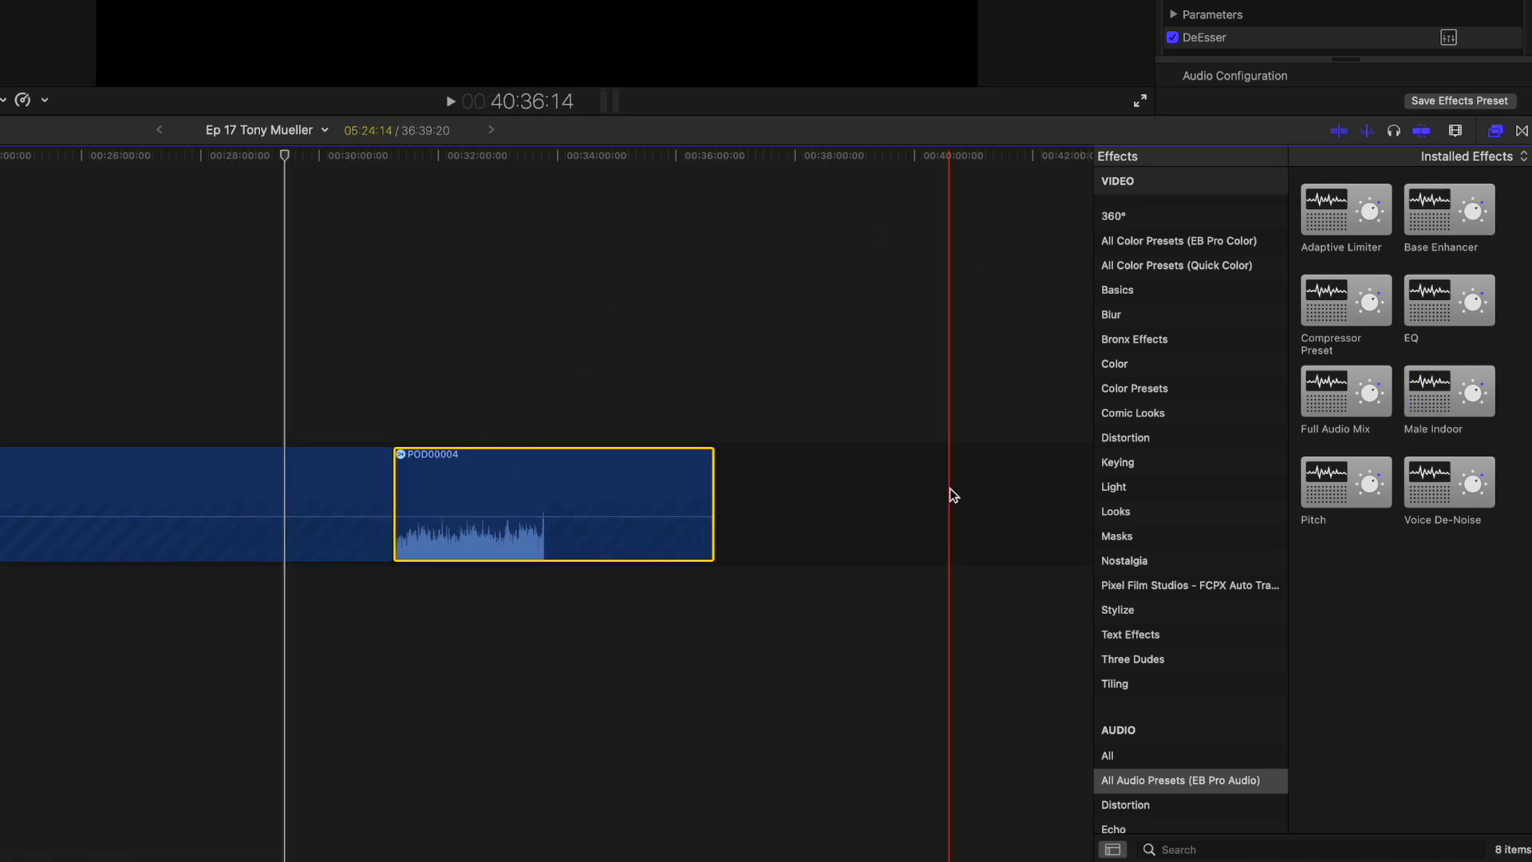
key(super+a)
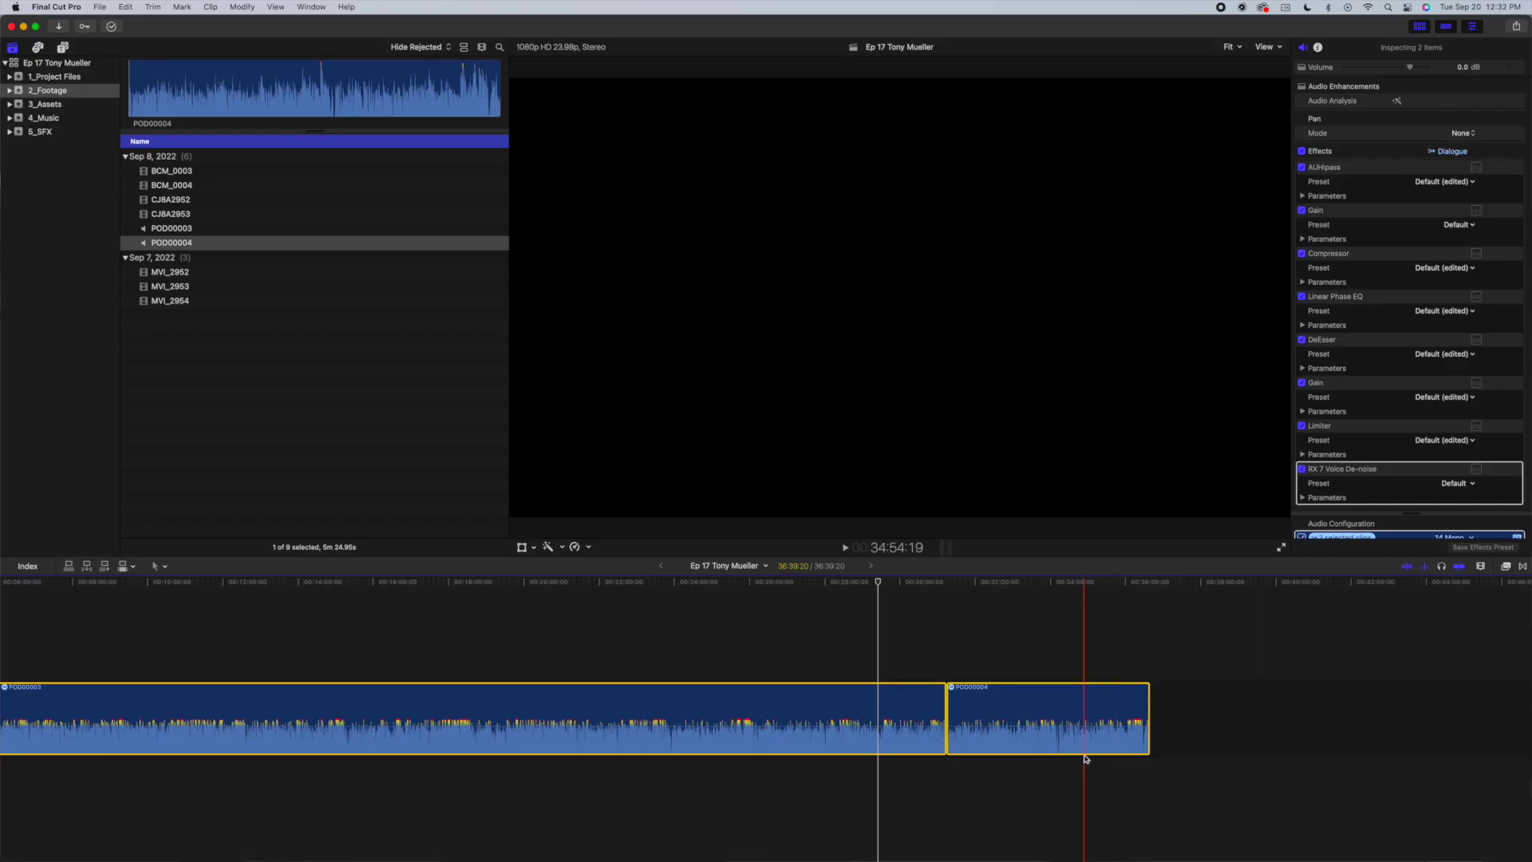
key(alt+g)
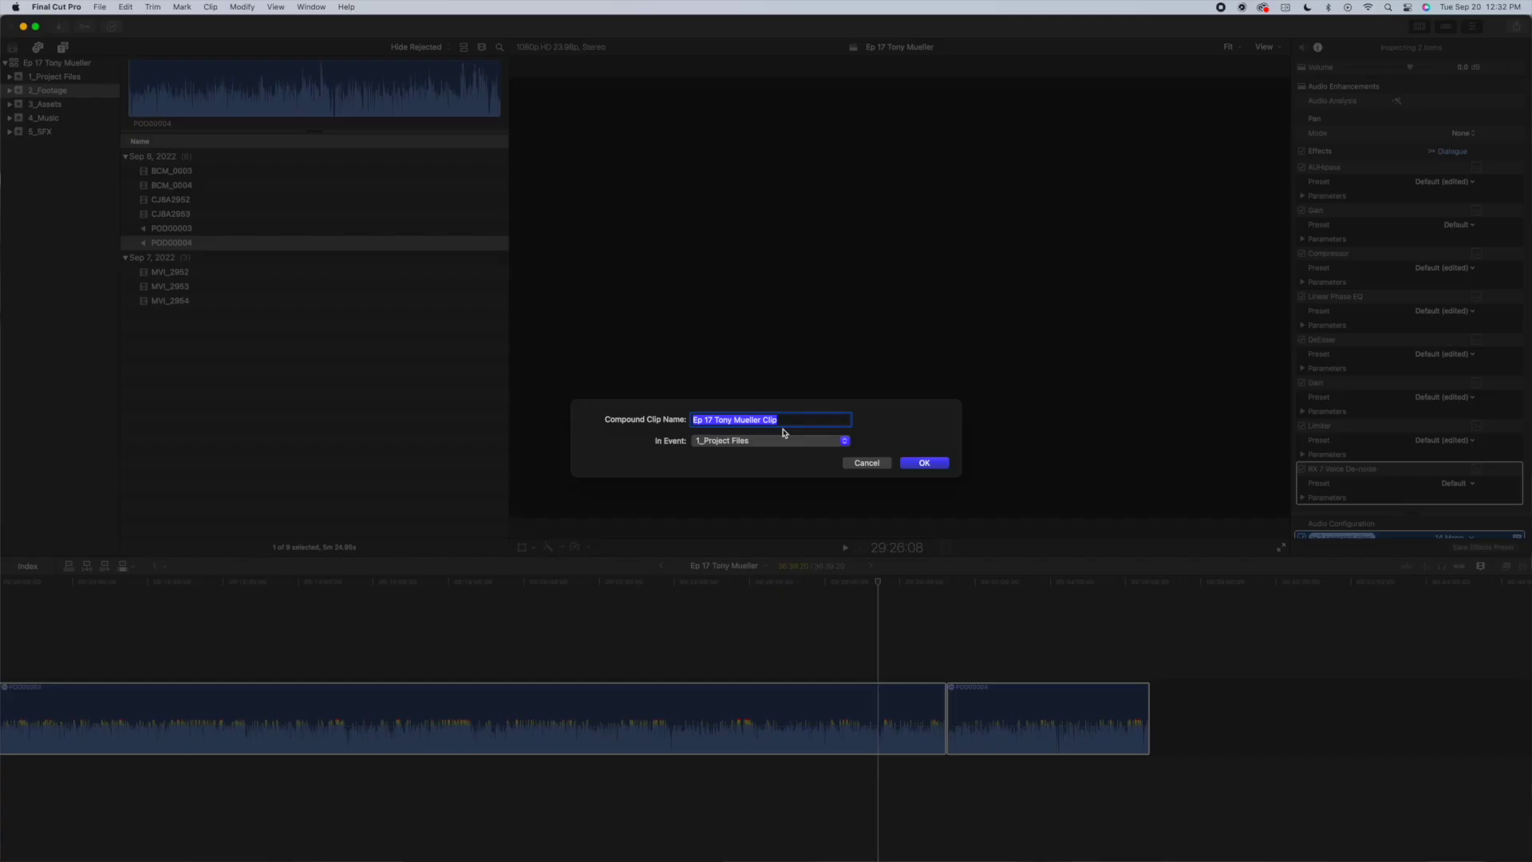
- Name the compound clip 'Audio Clip', store it in 2_Footage, and delete it from the timeline
text(udio)
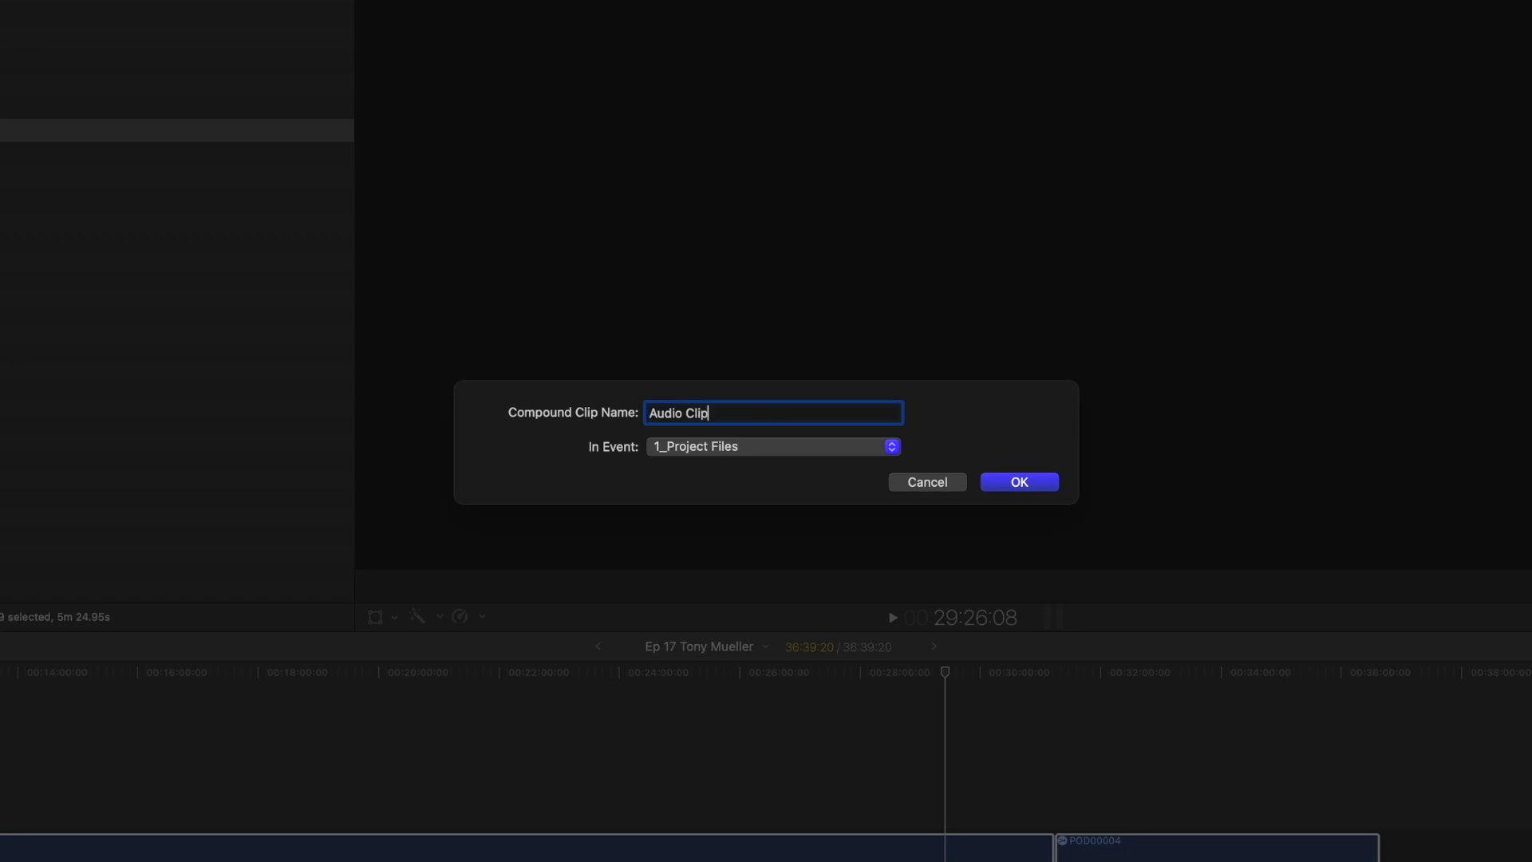
click(730, 448)
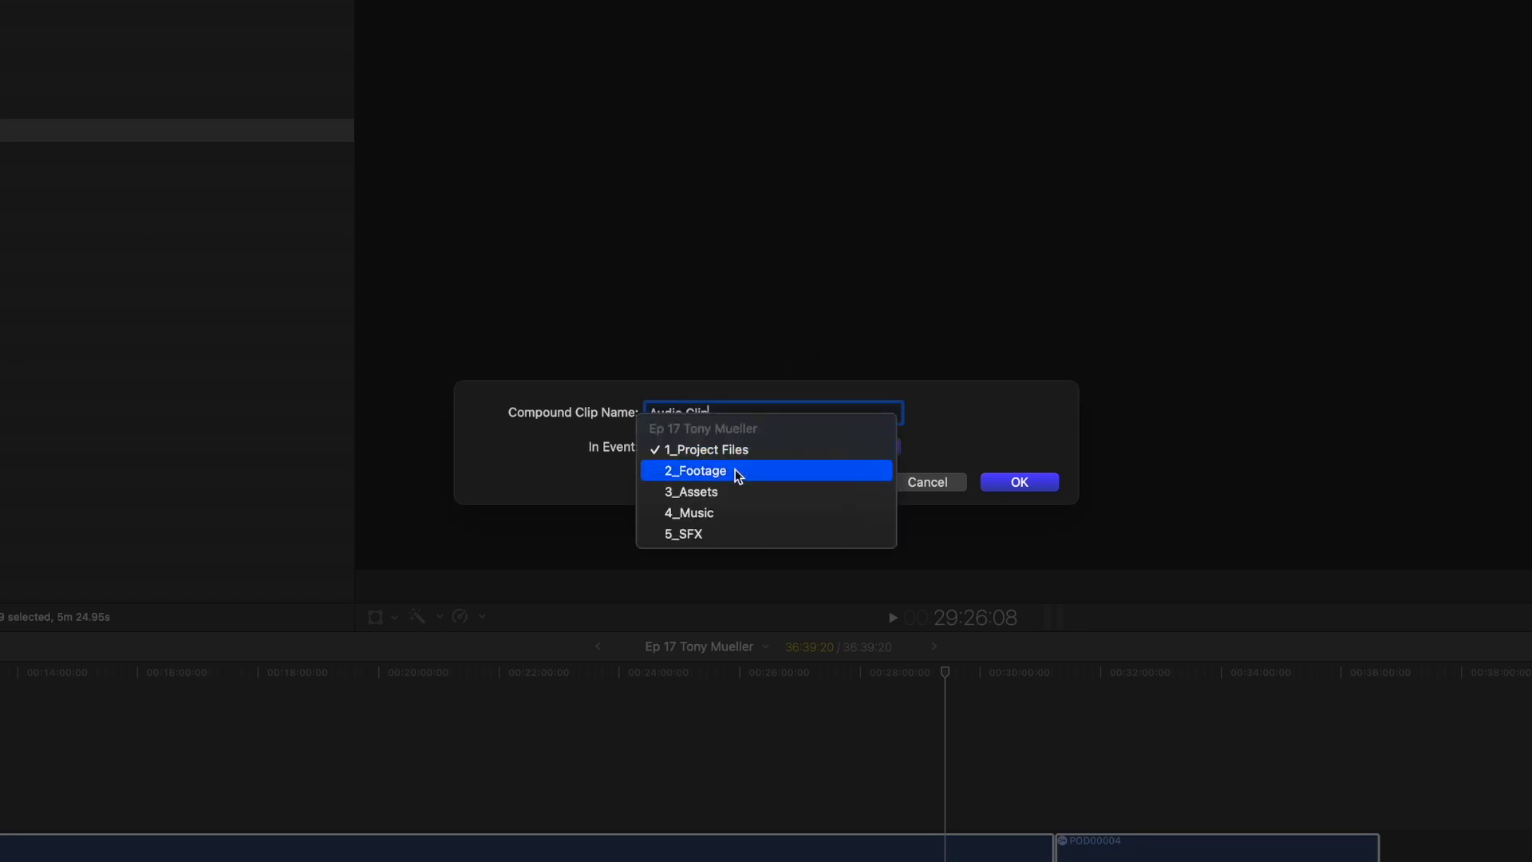
click(735, 469)
click(1040, 483)
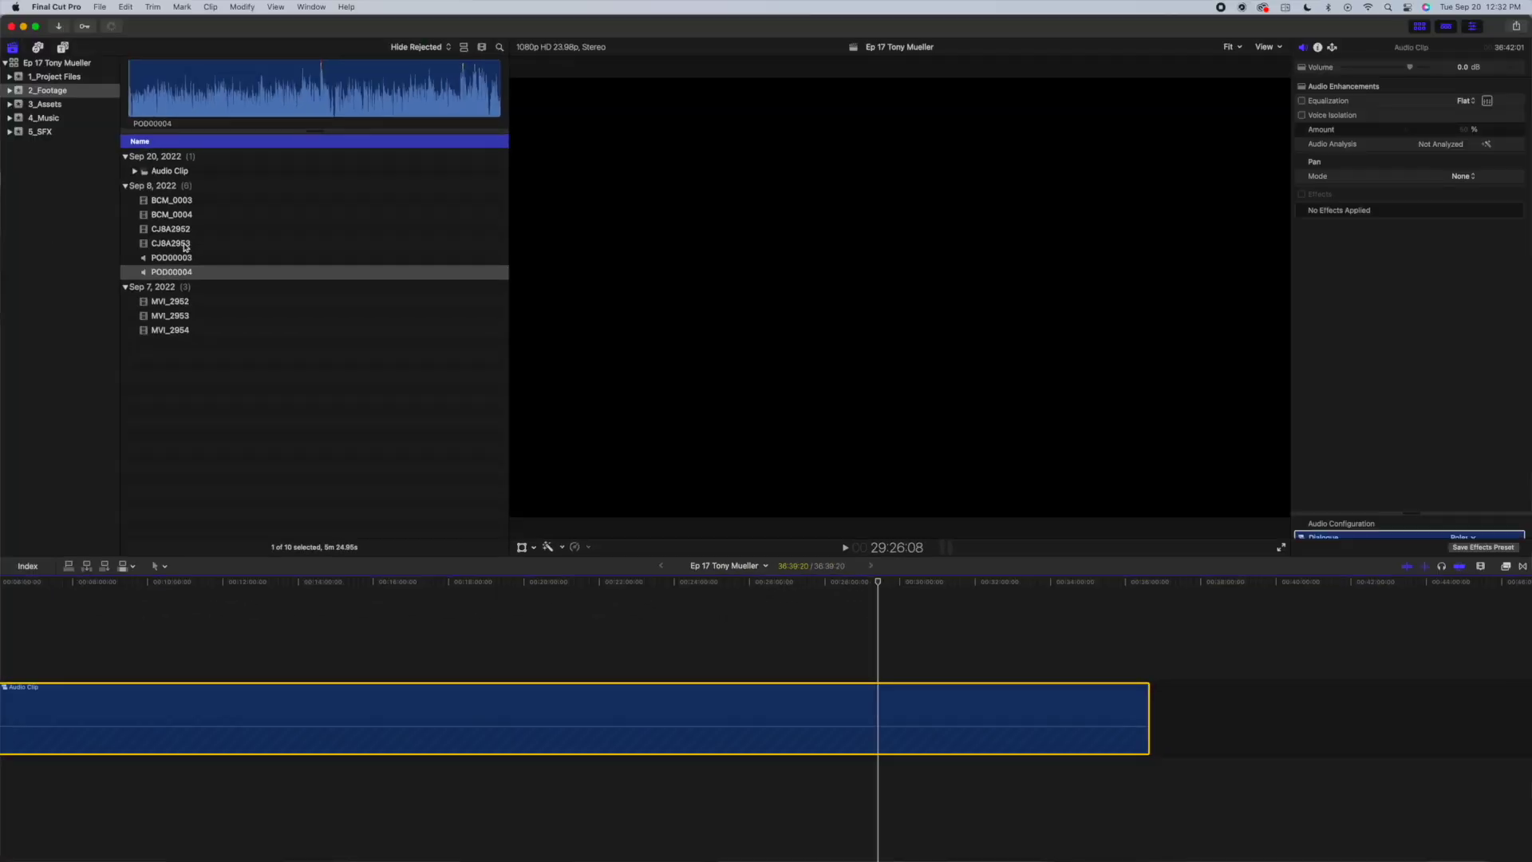
key(Delete)
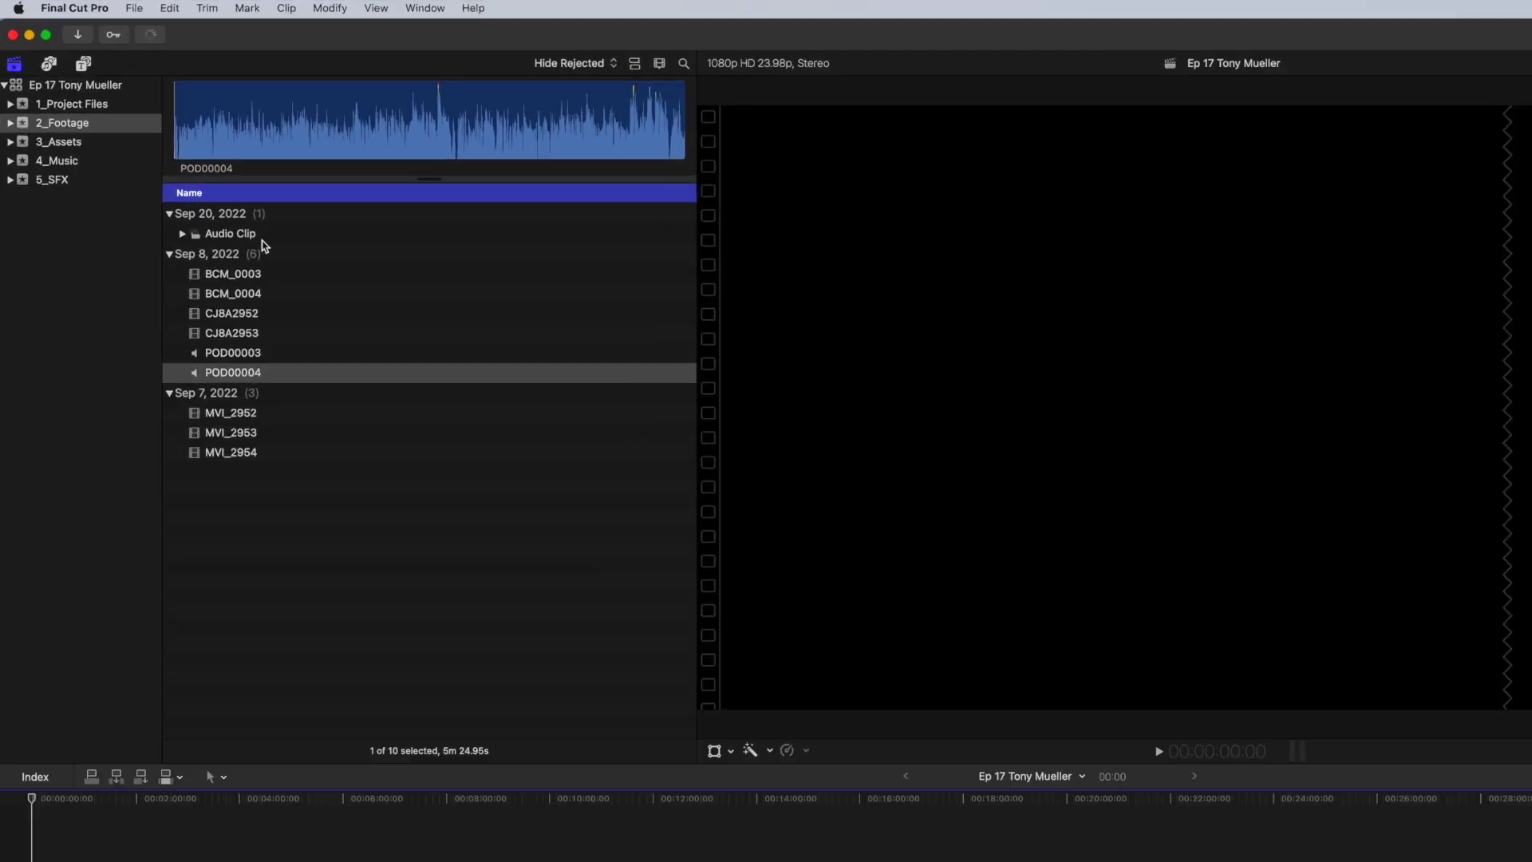
- Build 'Ep 17 Multicam' from Audio Clip and the camera clips, excluding POD00003 and POD00004
click(196, 173)
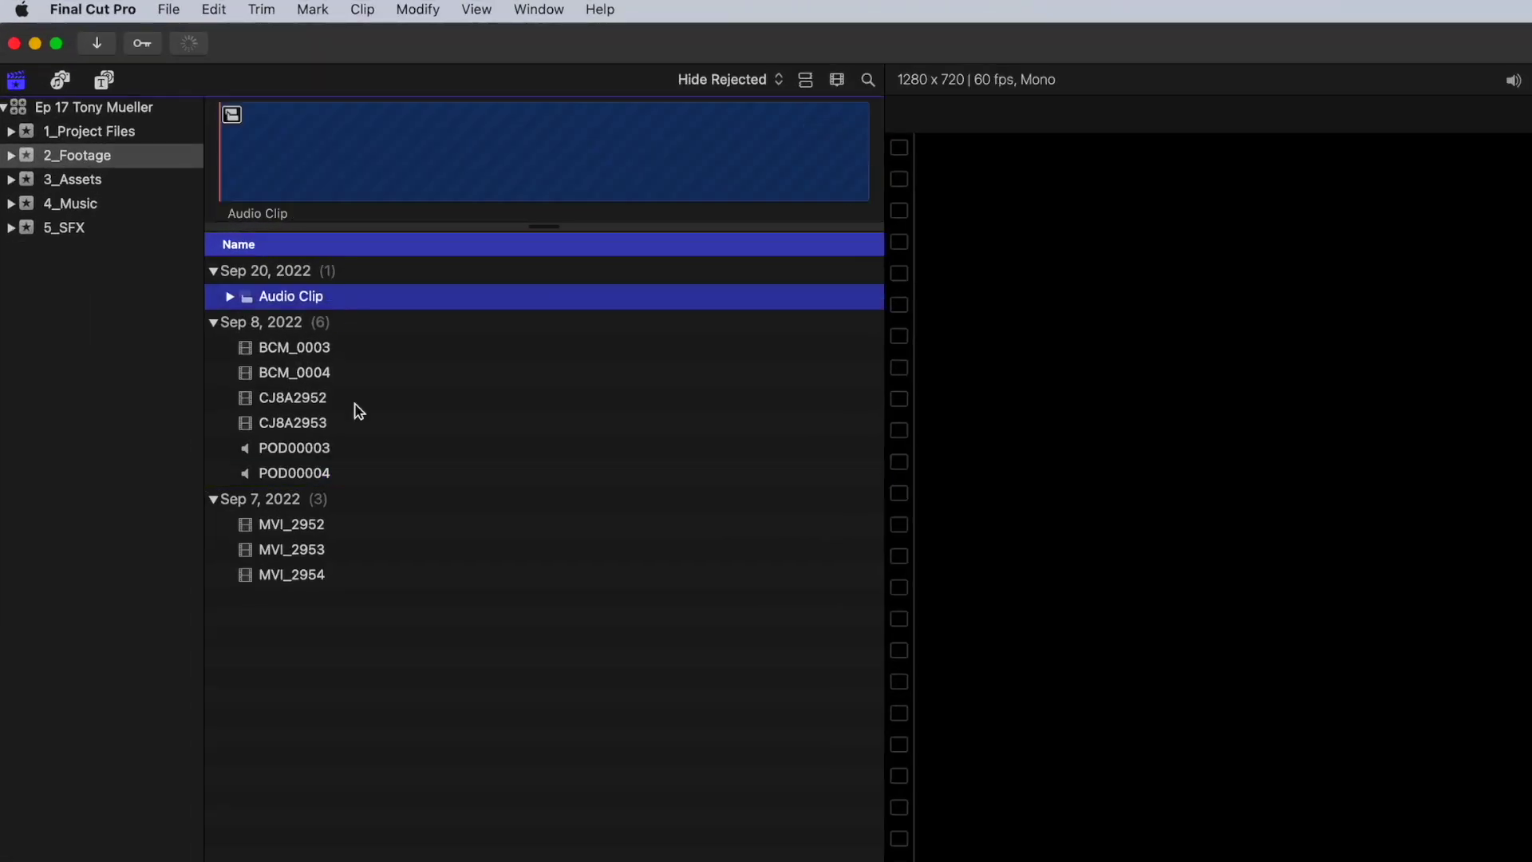
shift+click(368, 576)
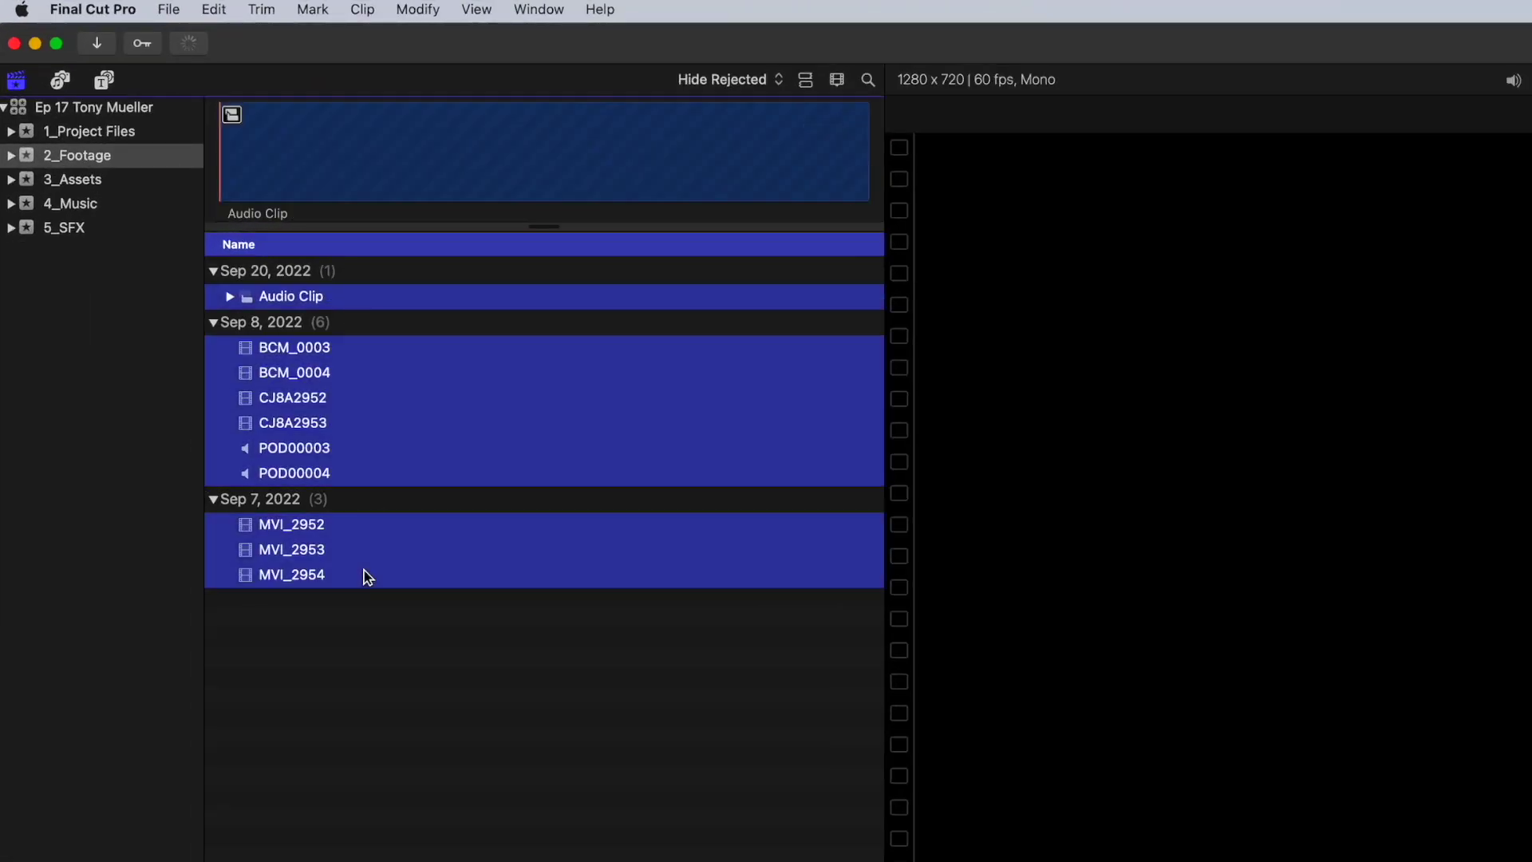
super+click(345, 458)
super+click(342, 476)
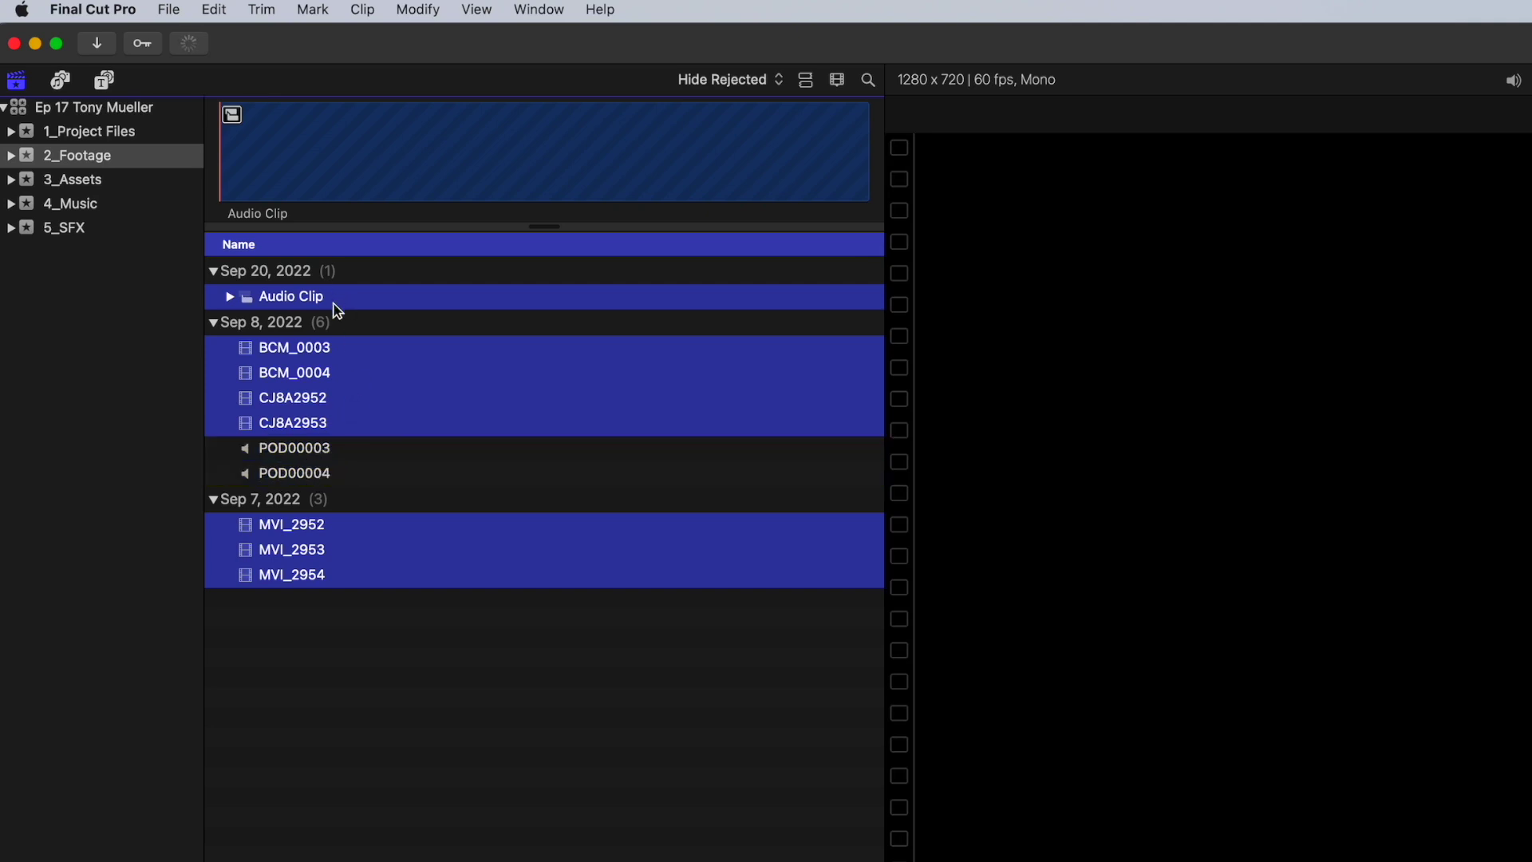
right_click(356, 409)
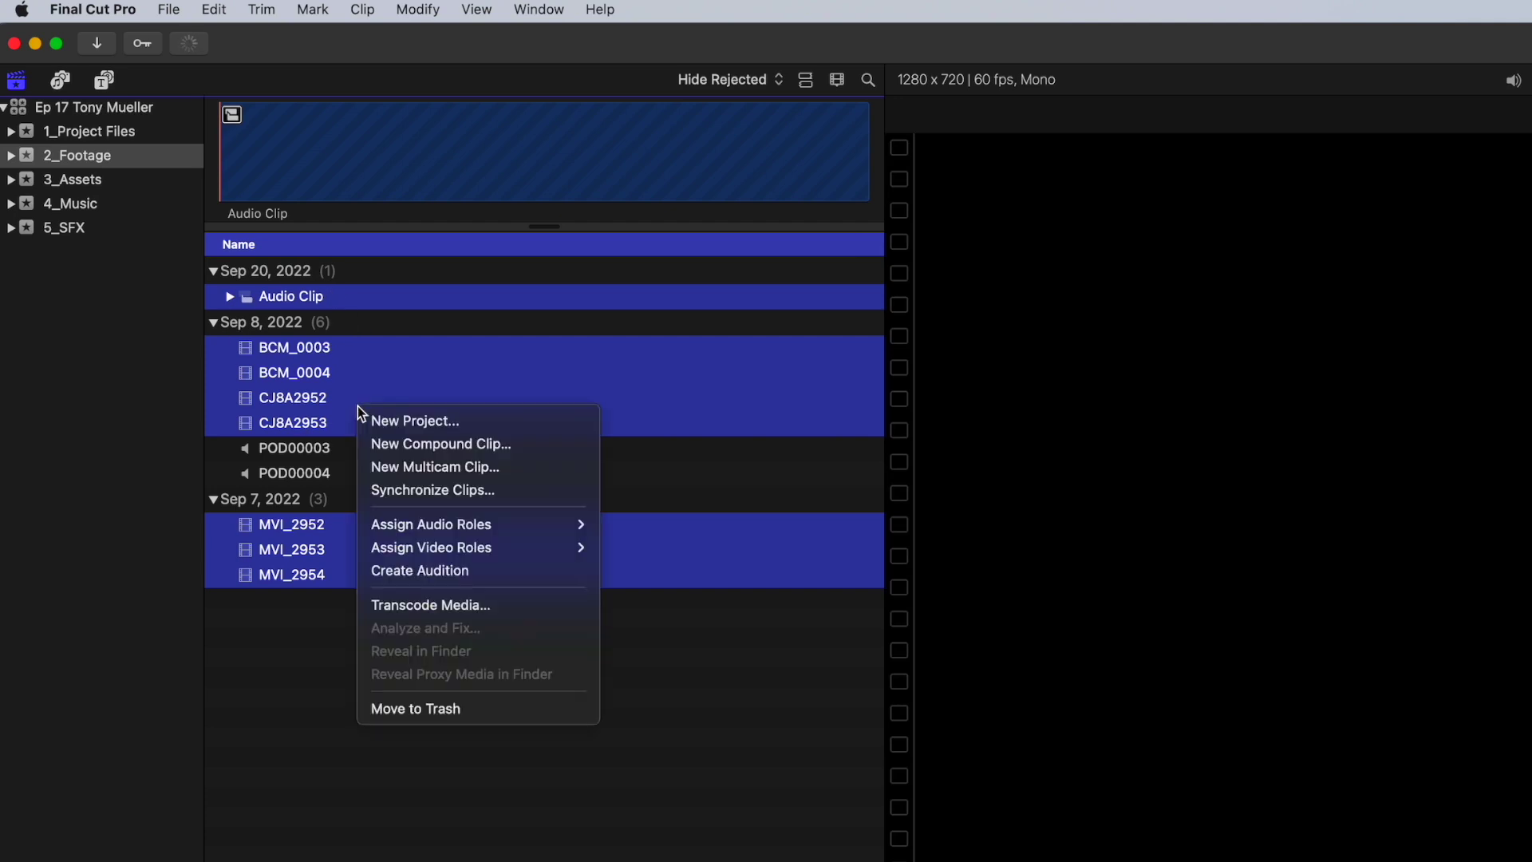
click(438, 465)
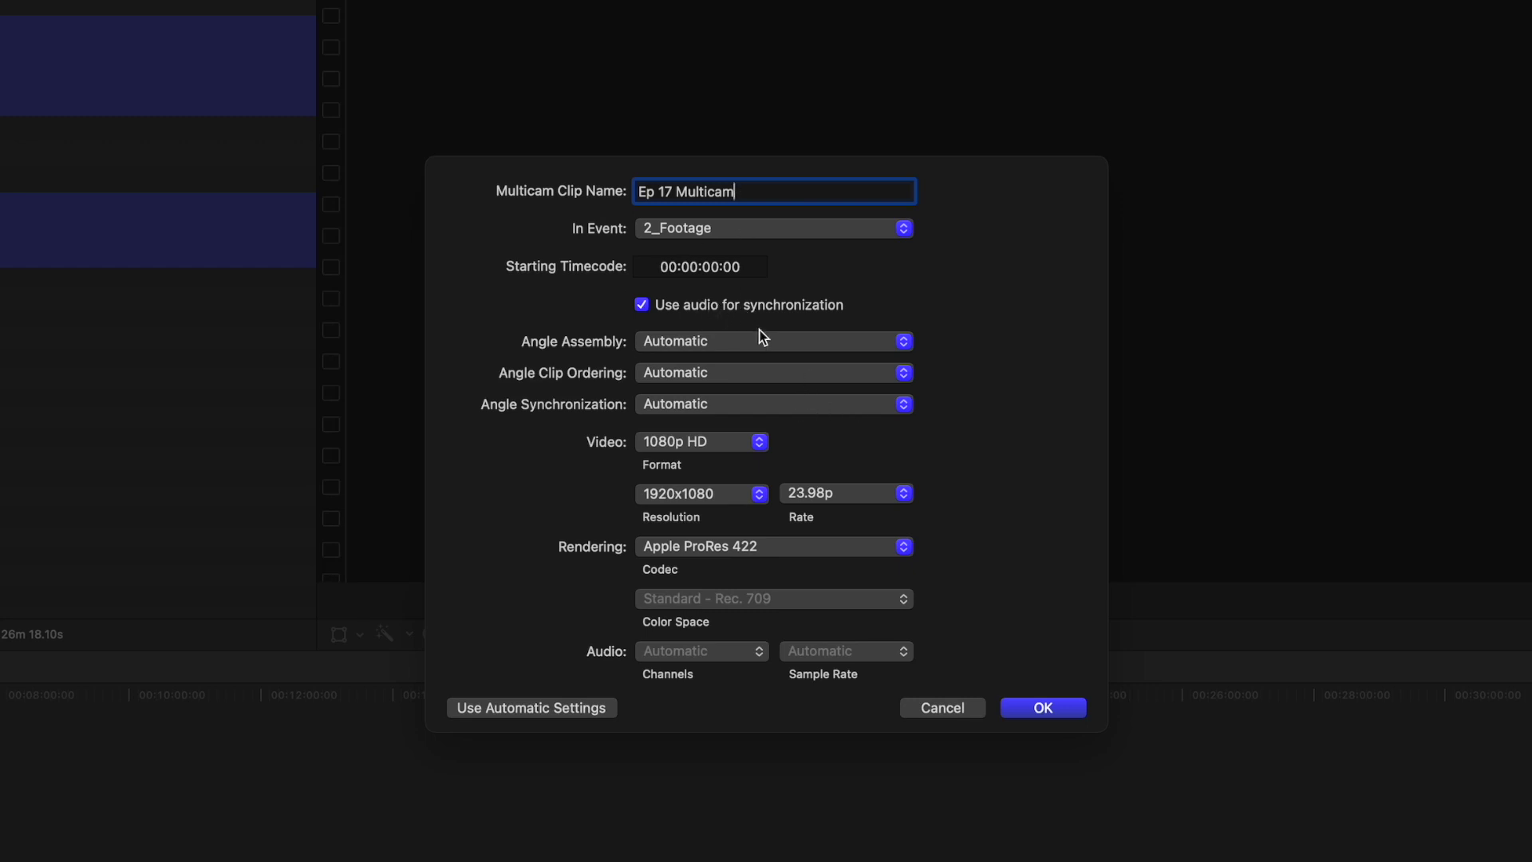
key(Return)
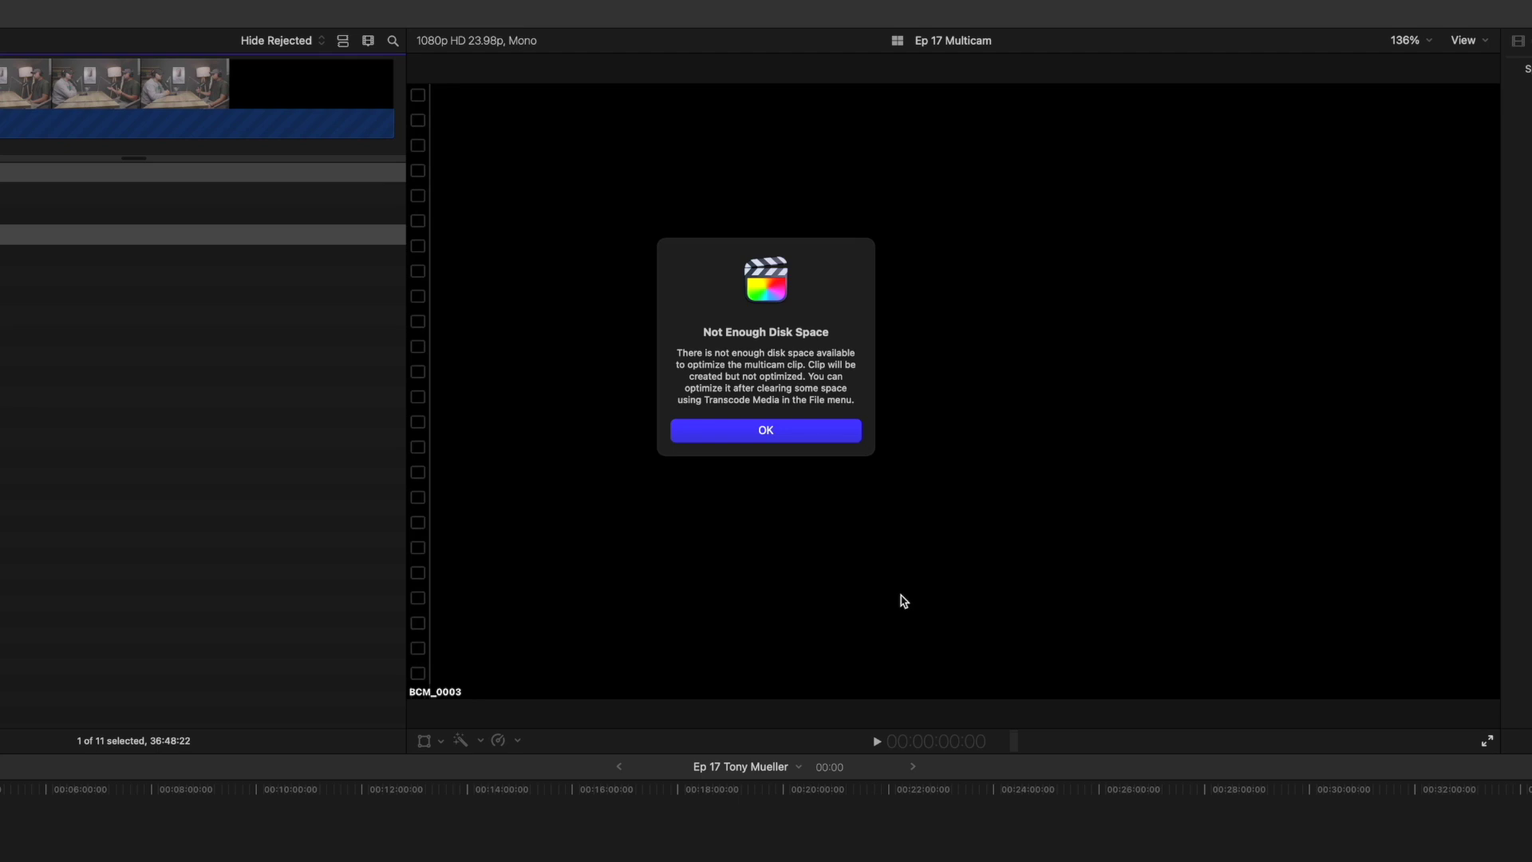
click(789, 431)
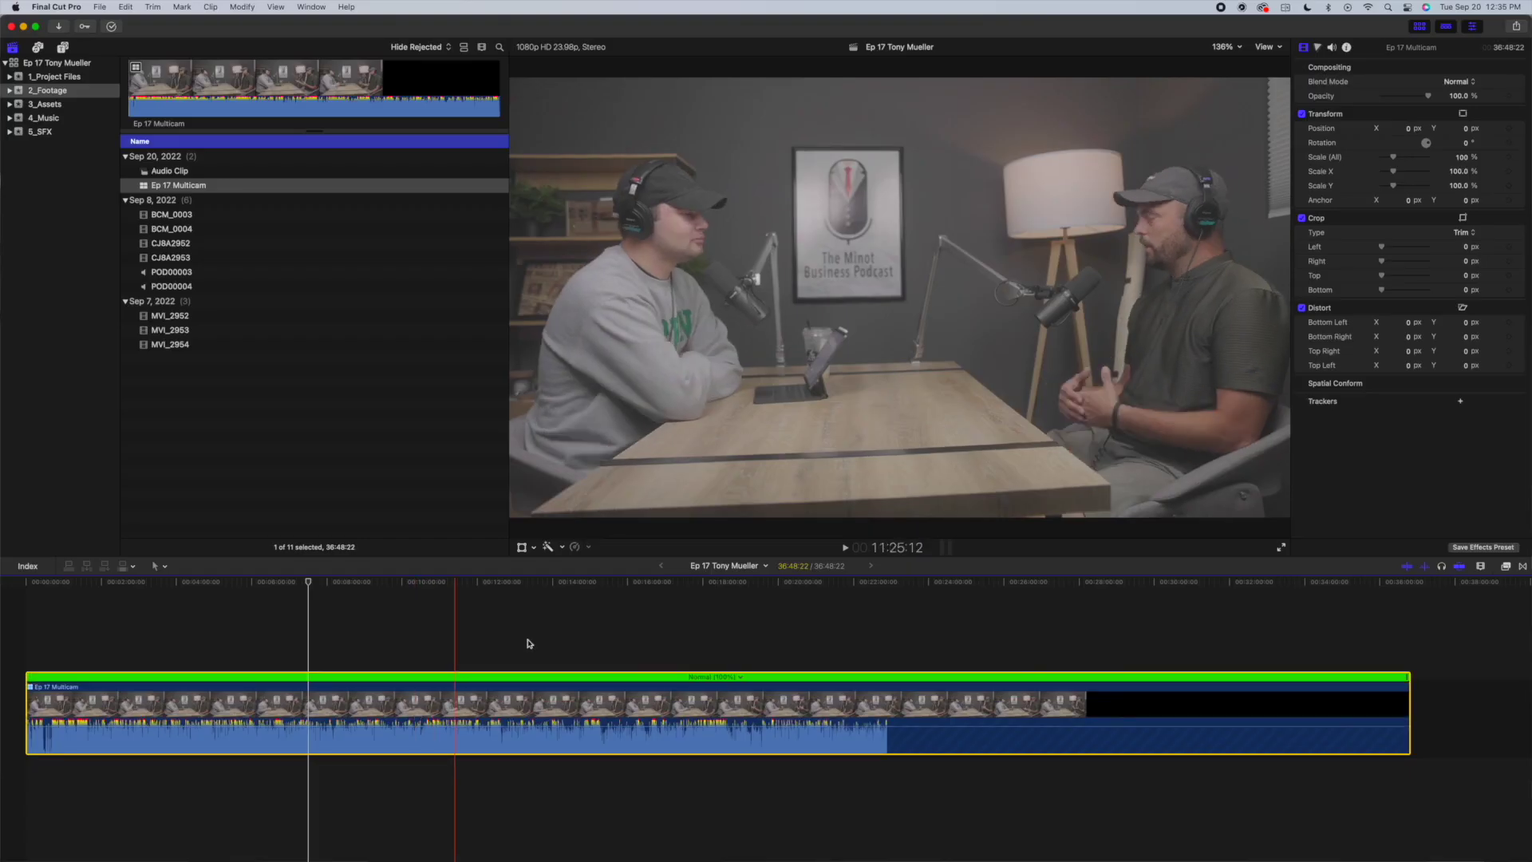
- Retime the multicam clip to Fast 2x and preview it
click(740, 677)
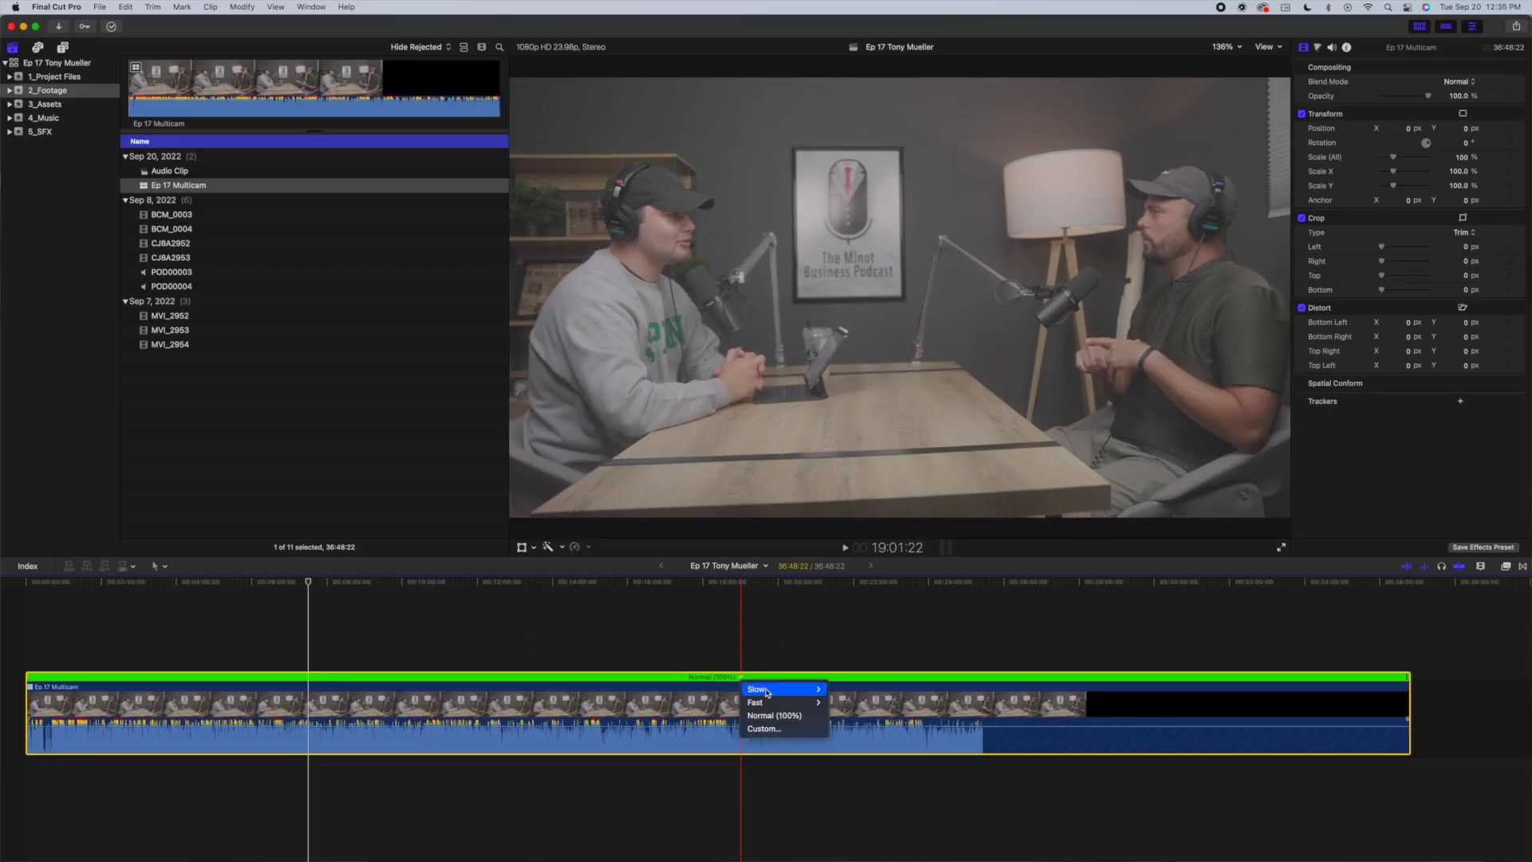
click(838, 702)
key(super+equal)
key(space)
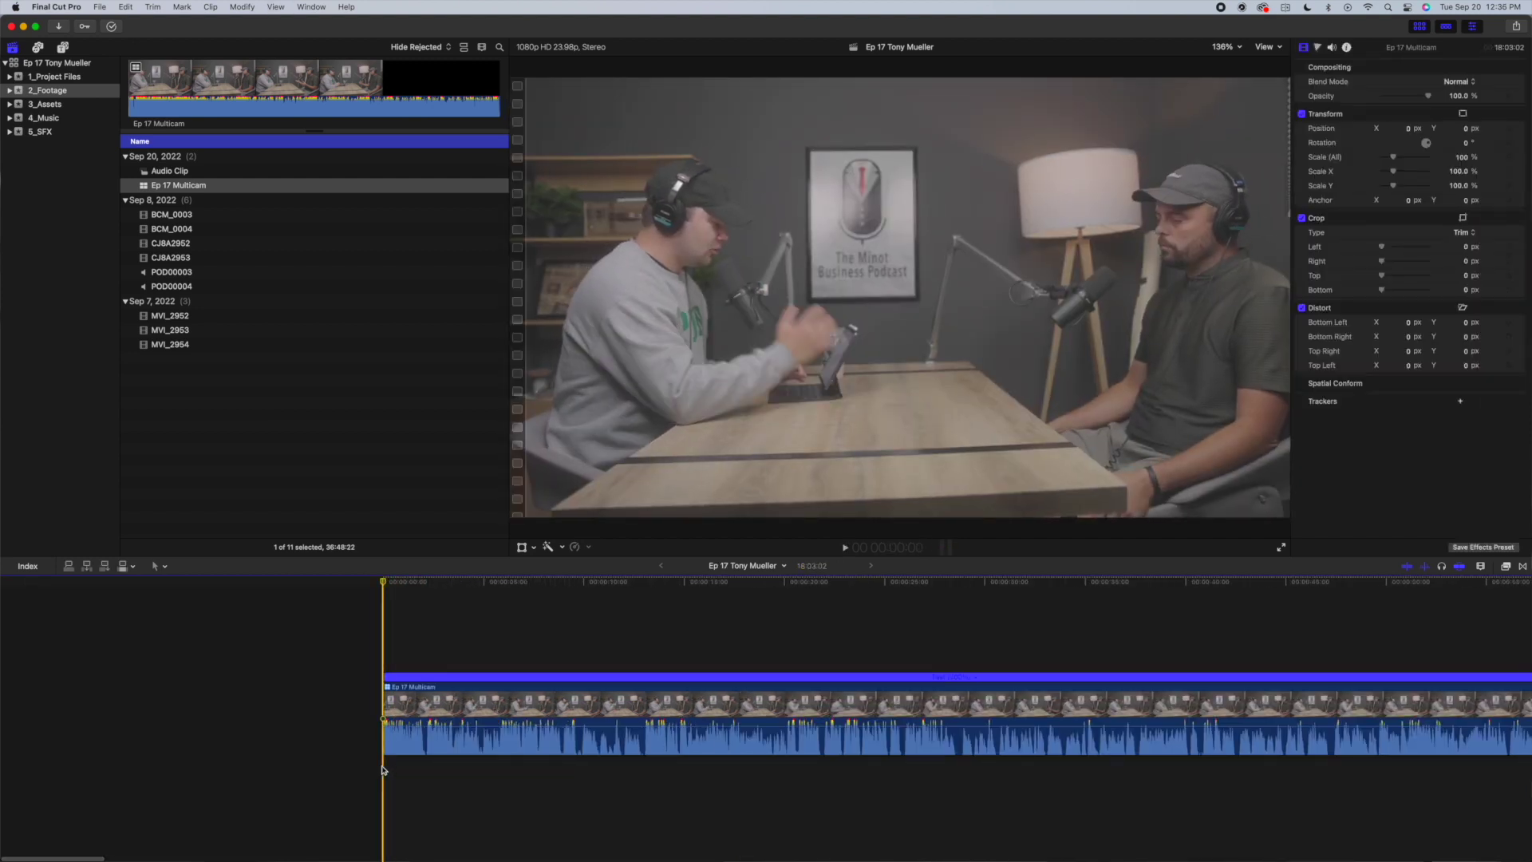
key(shift+z)
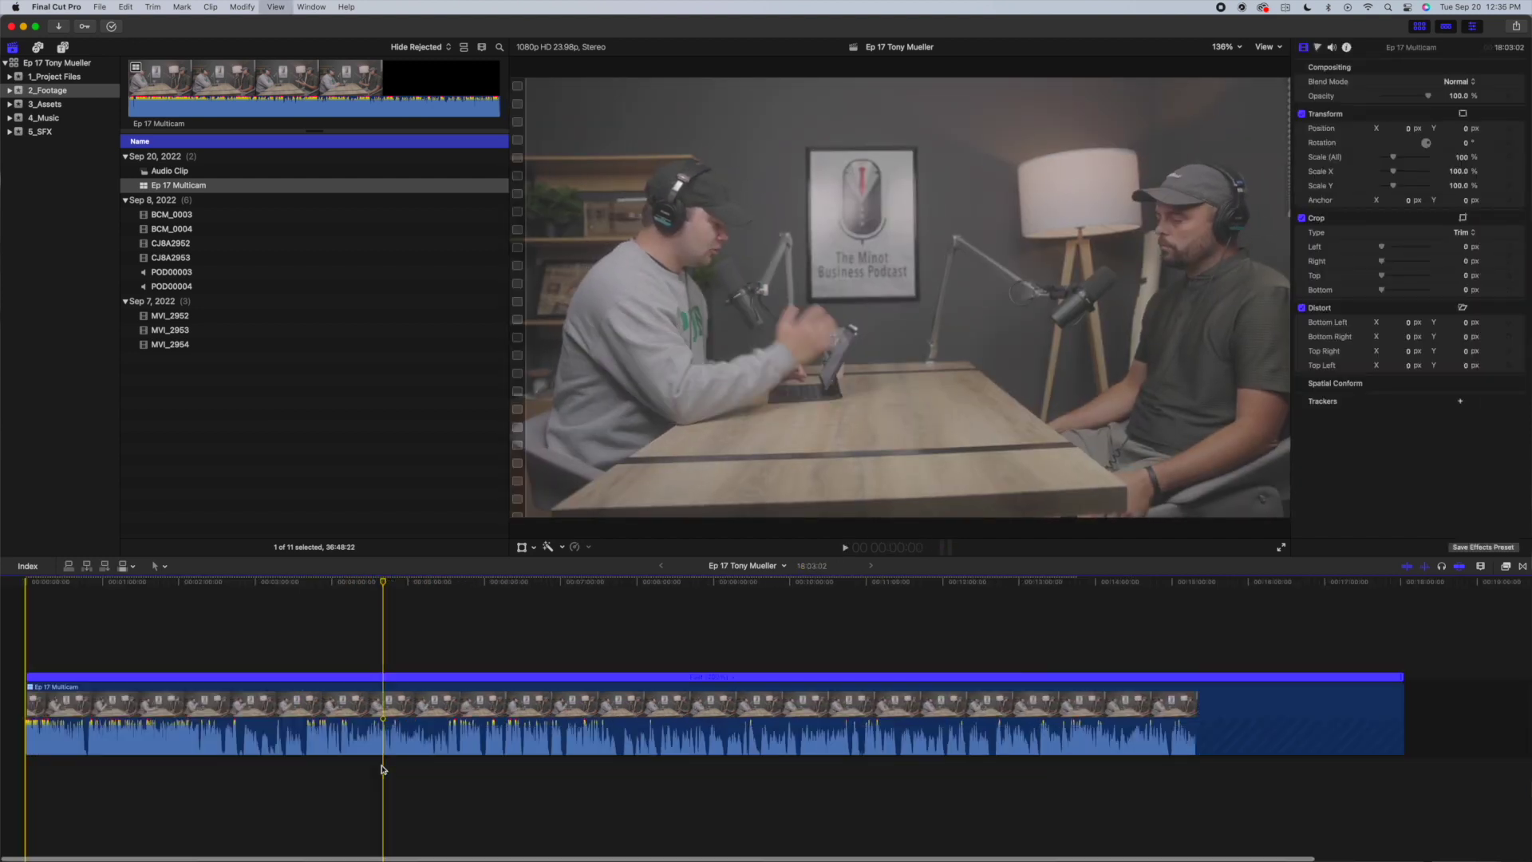
- Cut live between the CJ8A2952, MVI_2952 and BCM_0003 angles in the Angle Viewer during playback
key(ctrl+super+1)
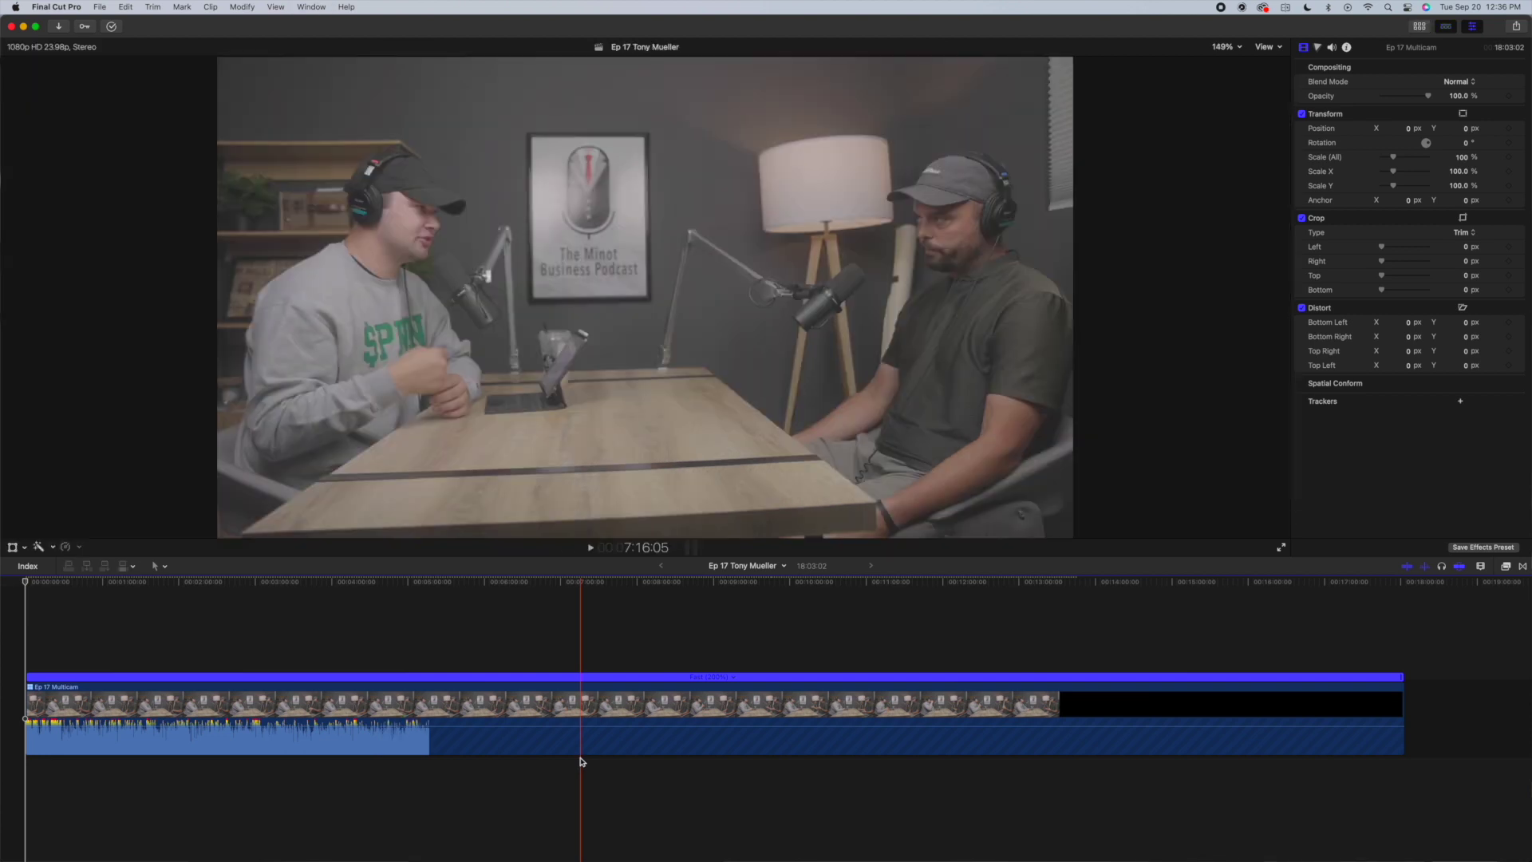
key(shift+super+7)
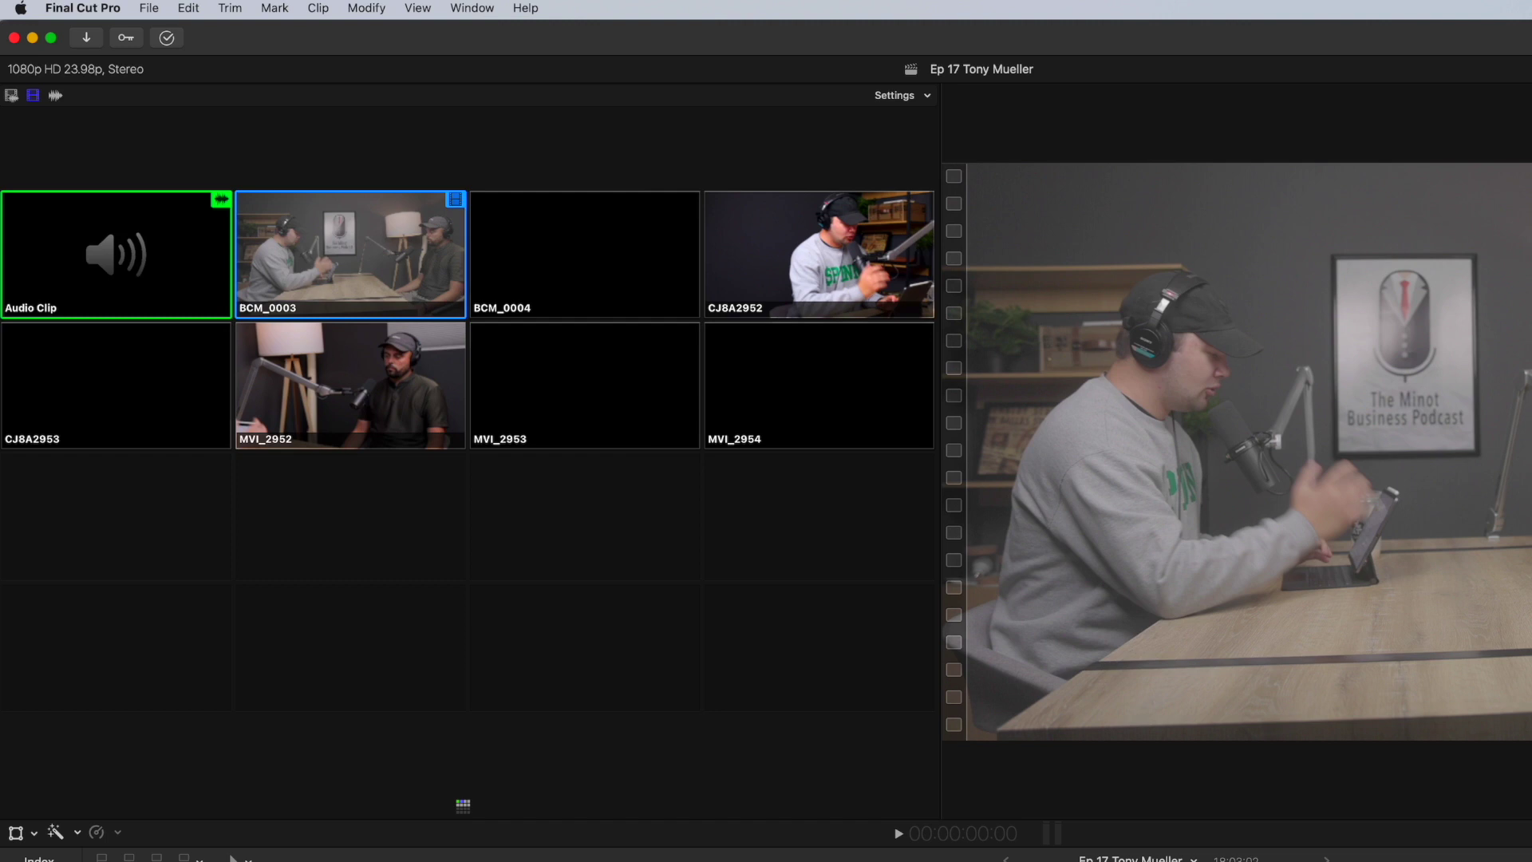
key(space)
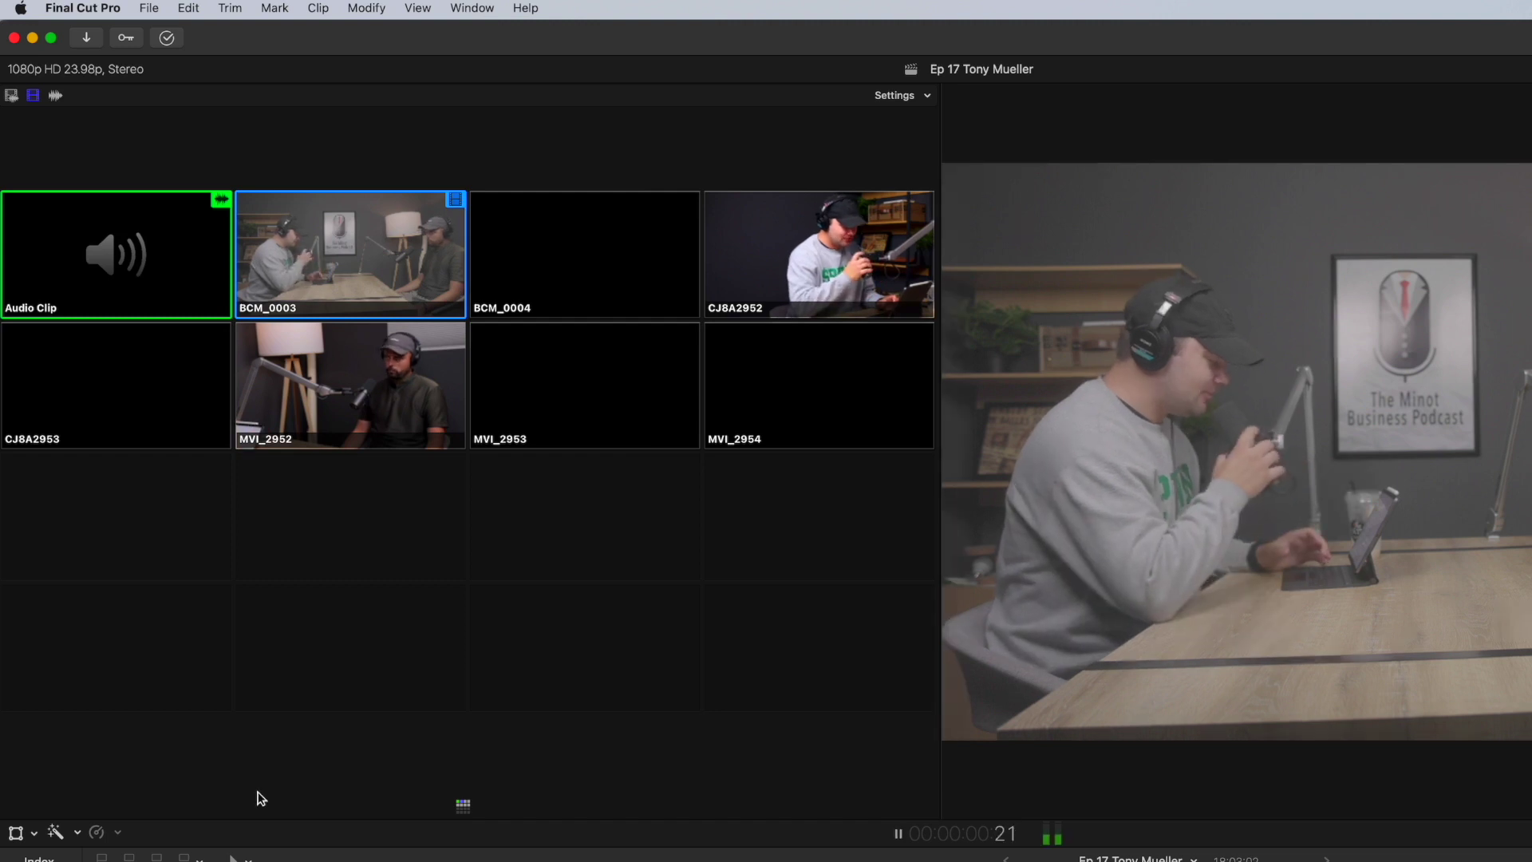
click(822, 263)
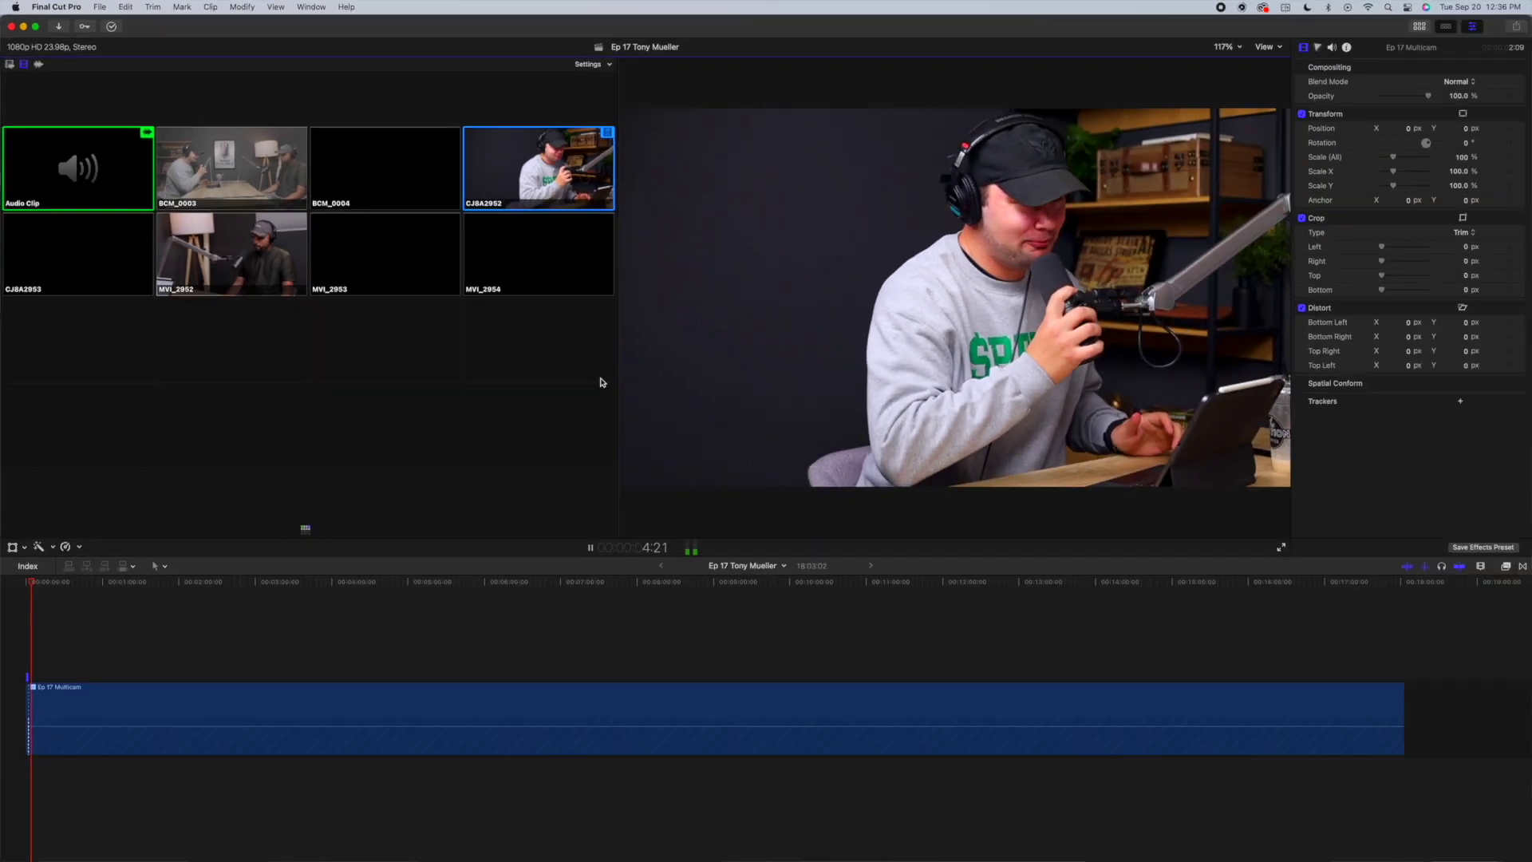
click(240, 257)
click(268, 170)
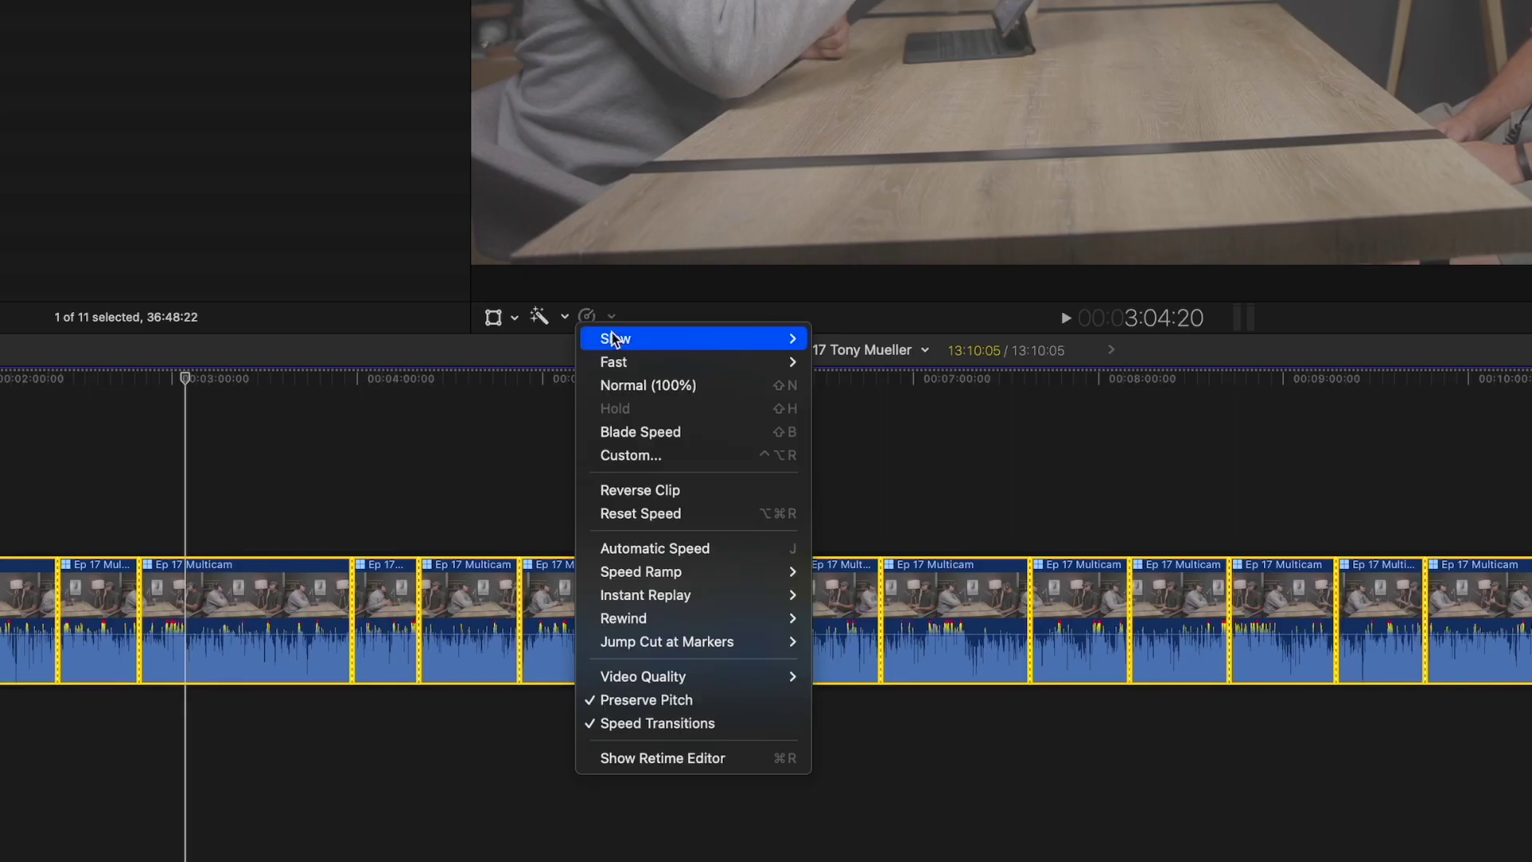
- Set all the cut multicam shots back to Normal (100%) speed
click(648, 389)
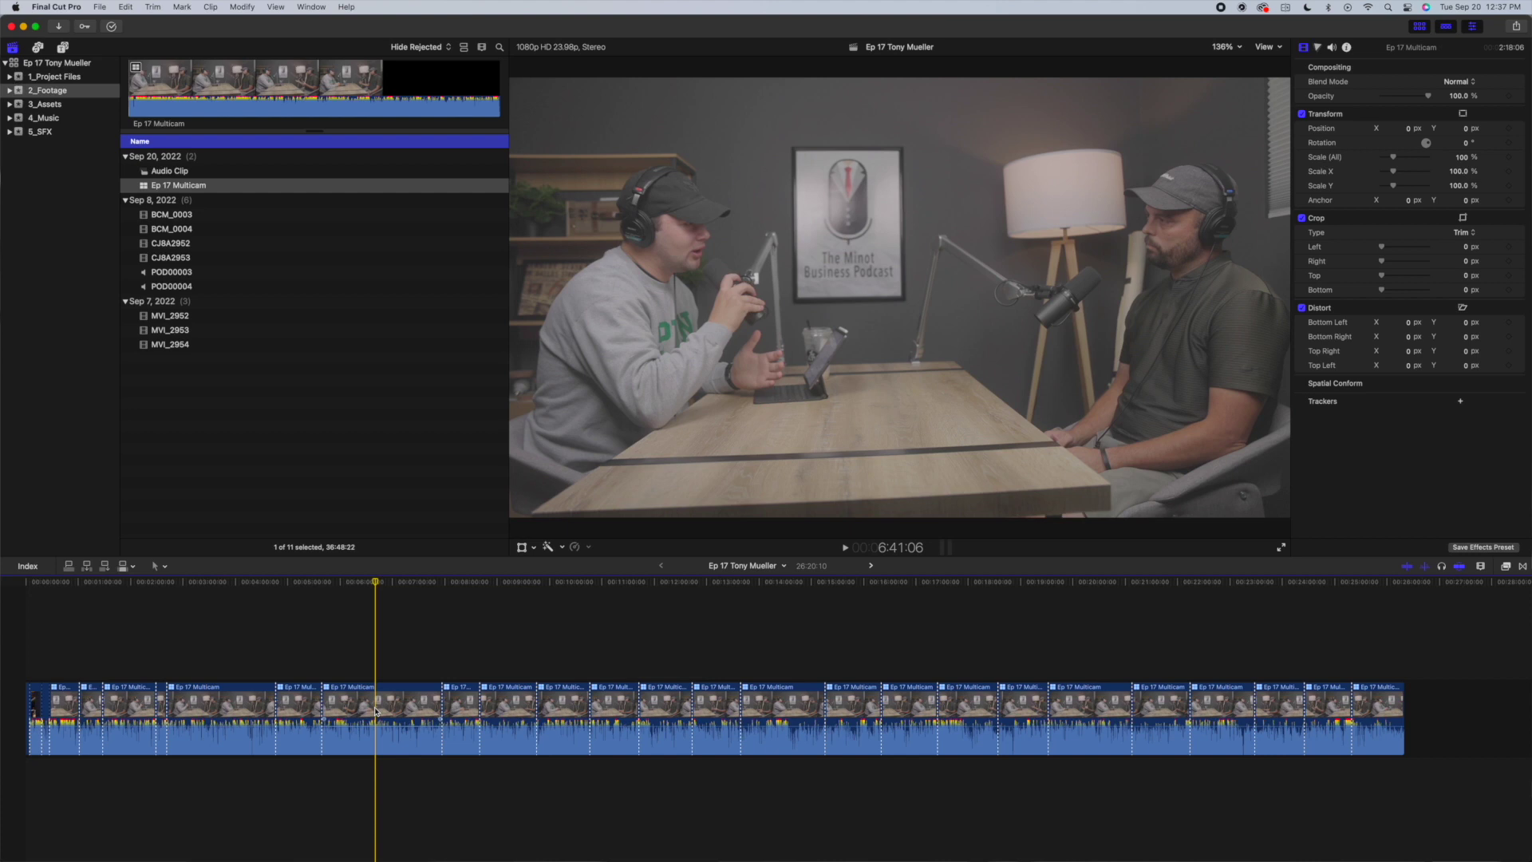
- Inspect the multicam angles, then open the TMBP Go-Bag library from The Minot Business Podcast folder
double_click(518, 732)
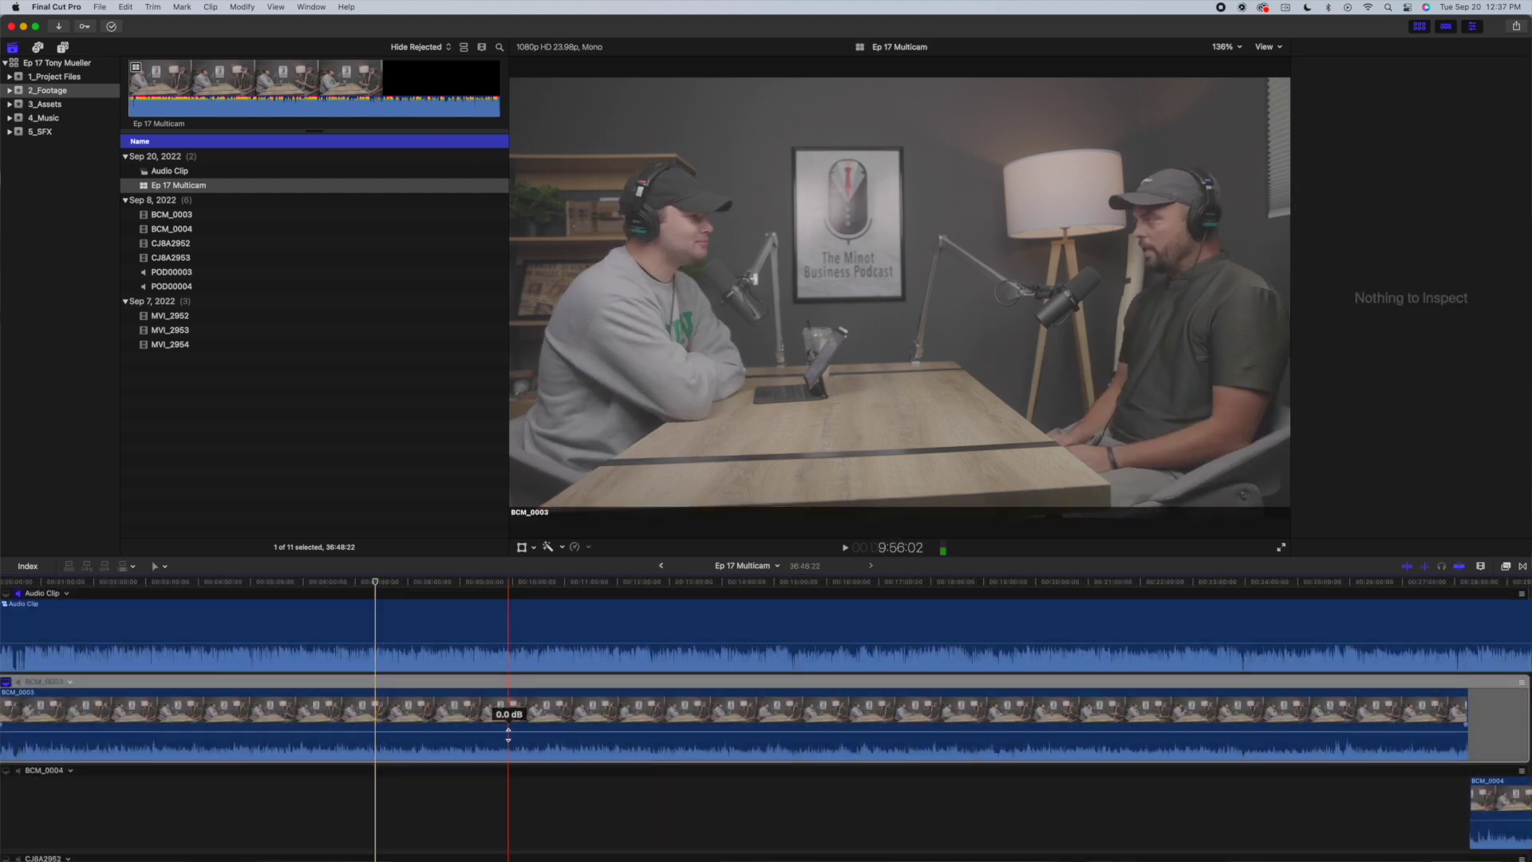
key(shift+z)
click(384, 706)
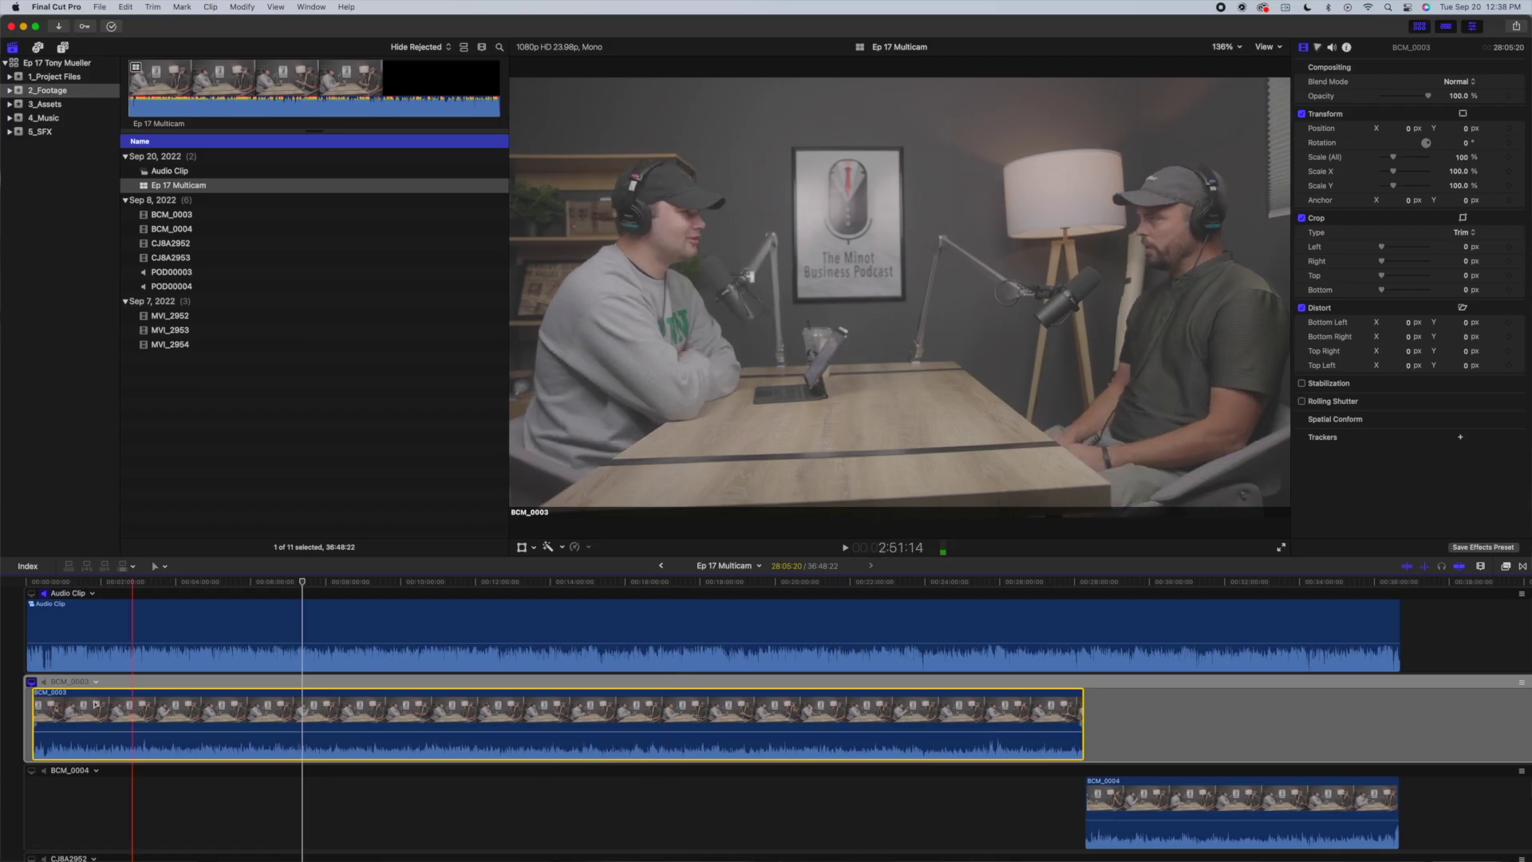
key(Home)
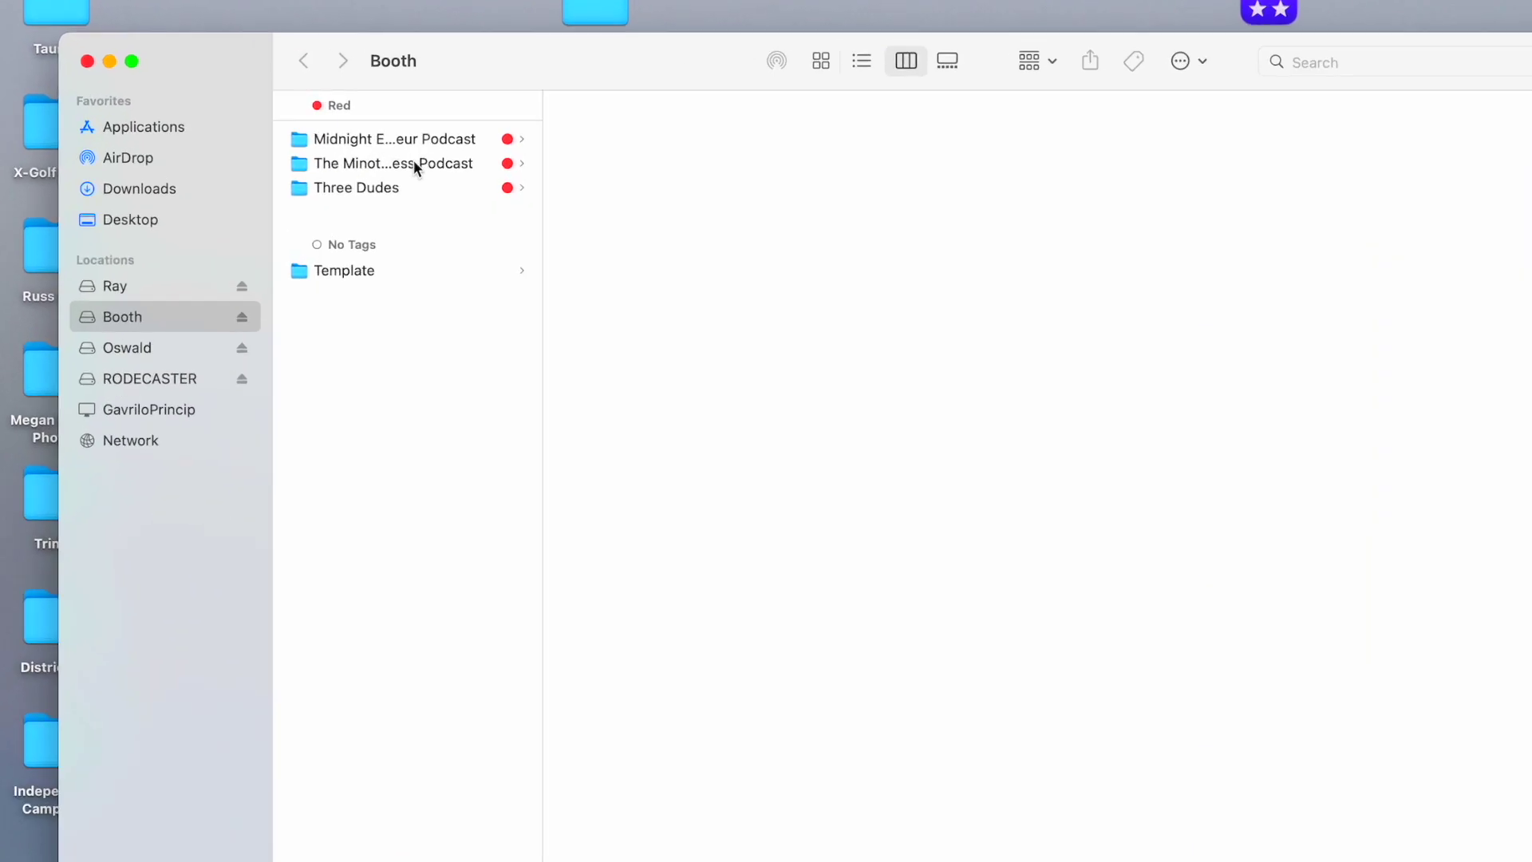
click(300, 129)
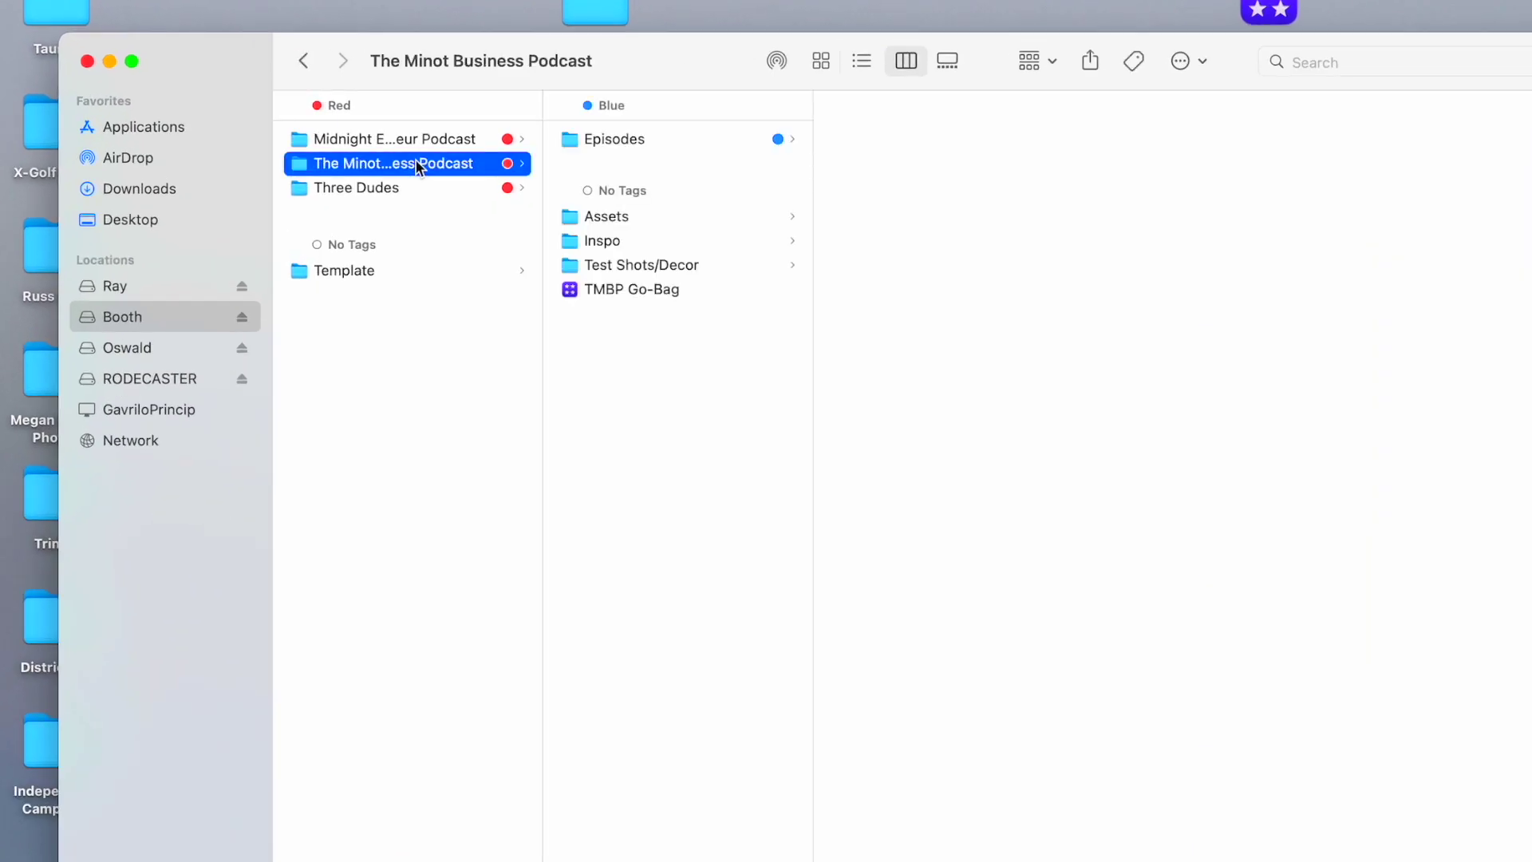
click(612, 289)
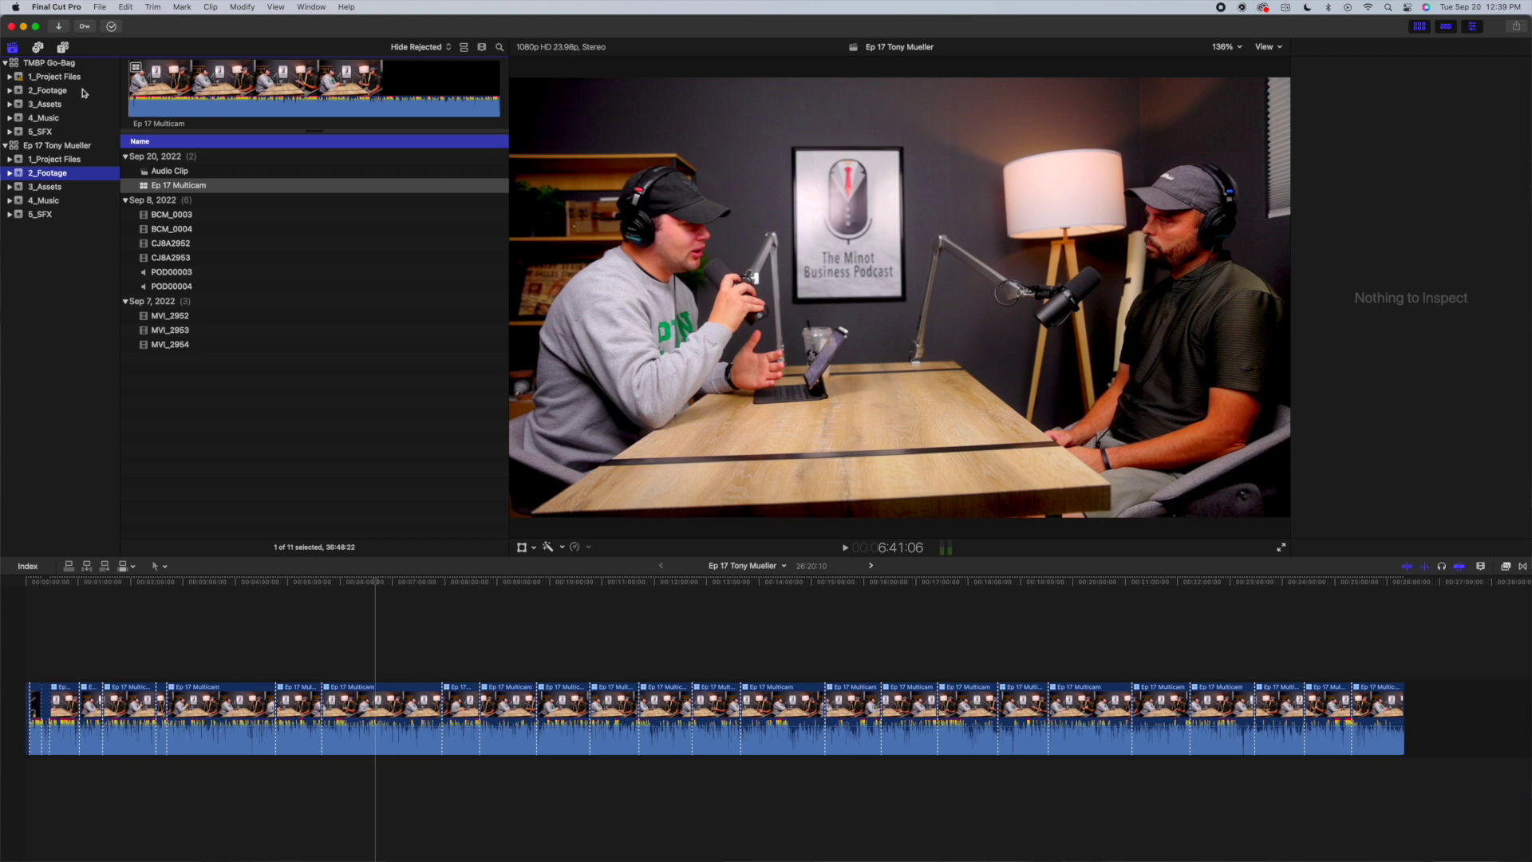
- Copy the end card and its four music stems from Lower Thirds and paste them at the episode's end
click(74, 78)
double_click(174, 171)
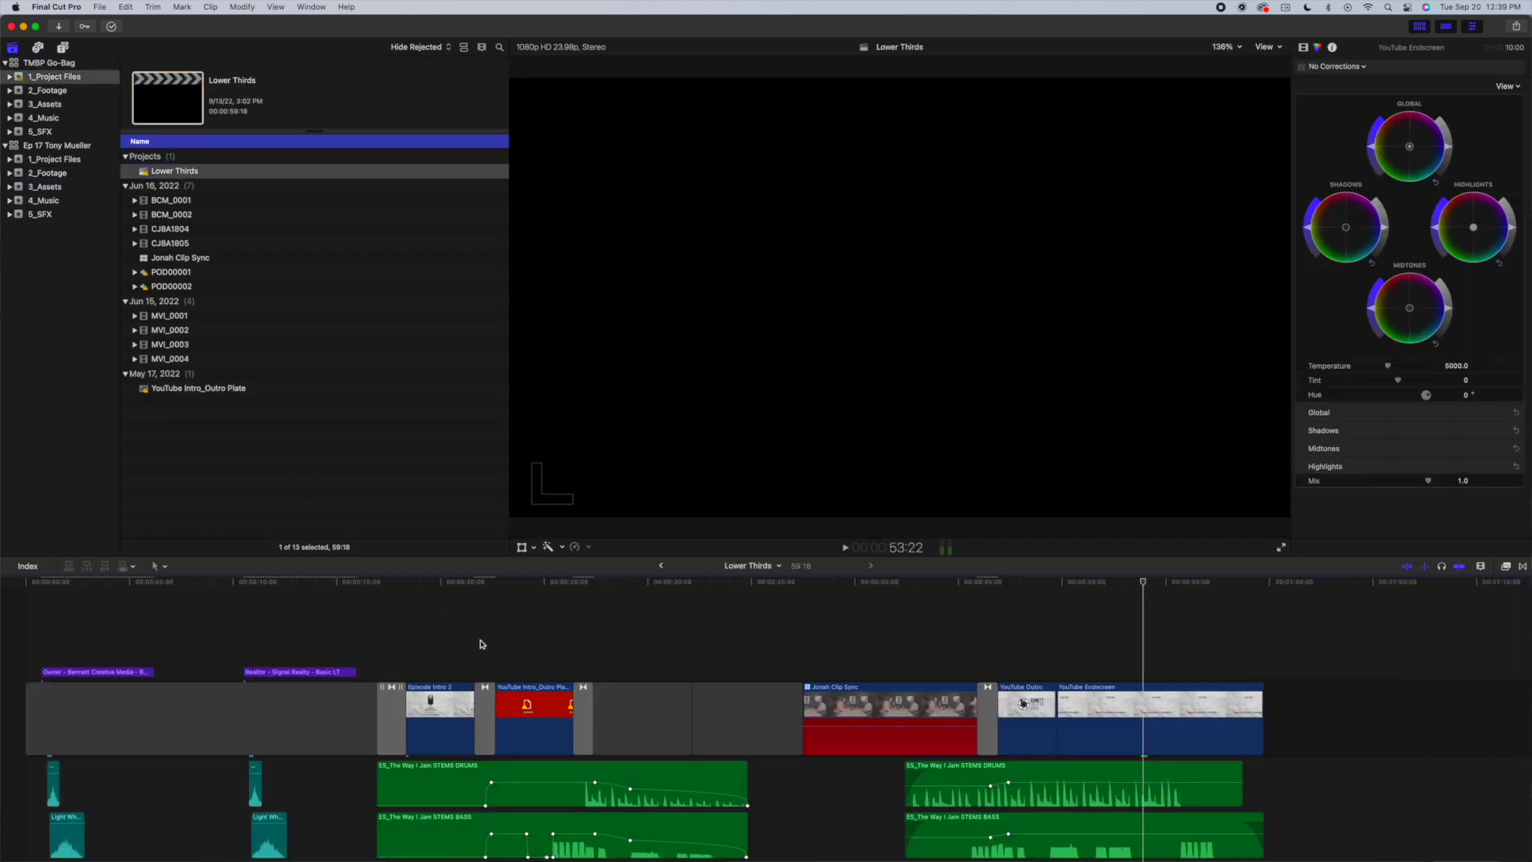
drag(390, 623, 591, 851)
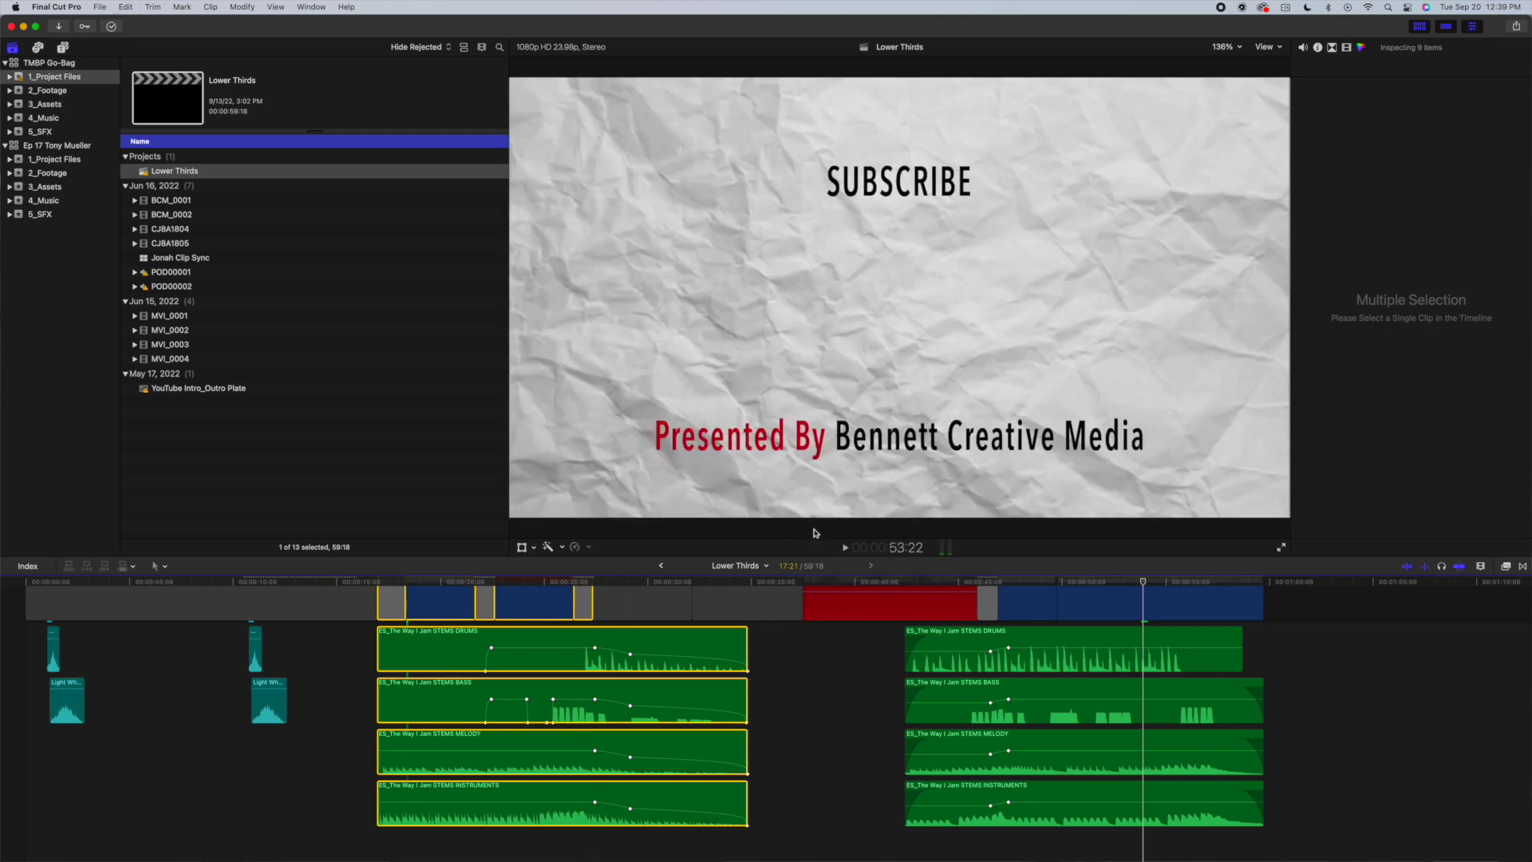
click(663, 566)
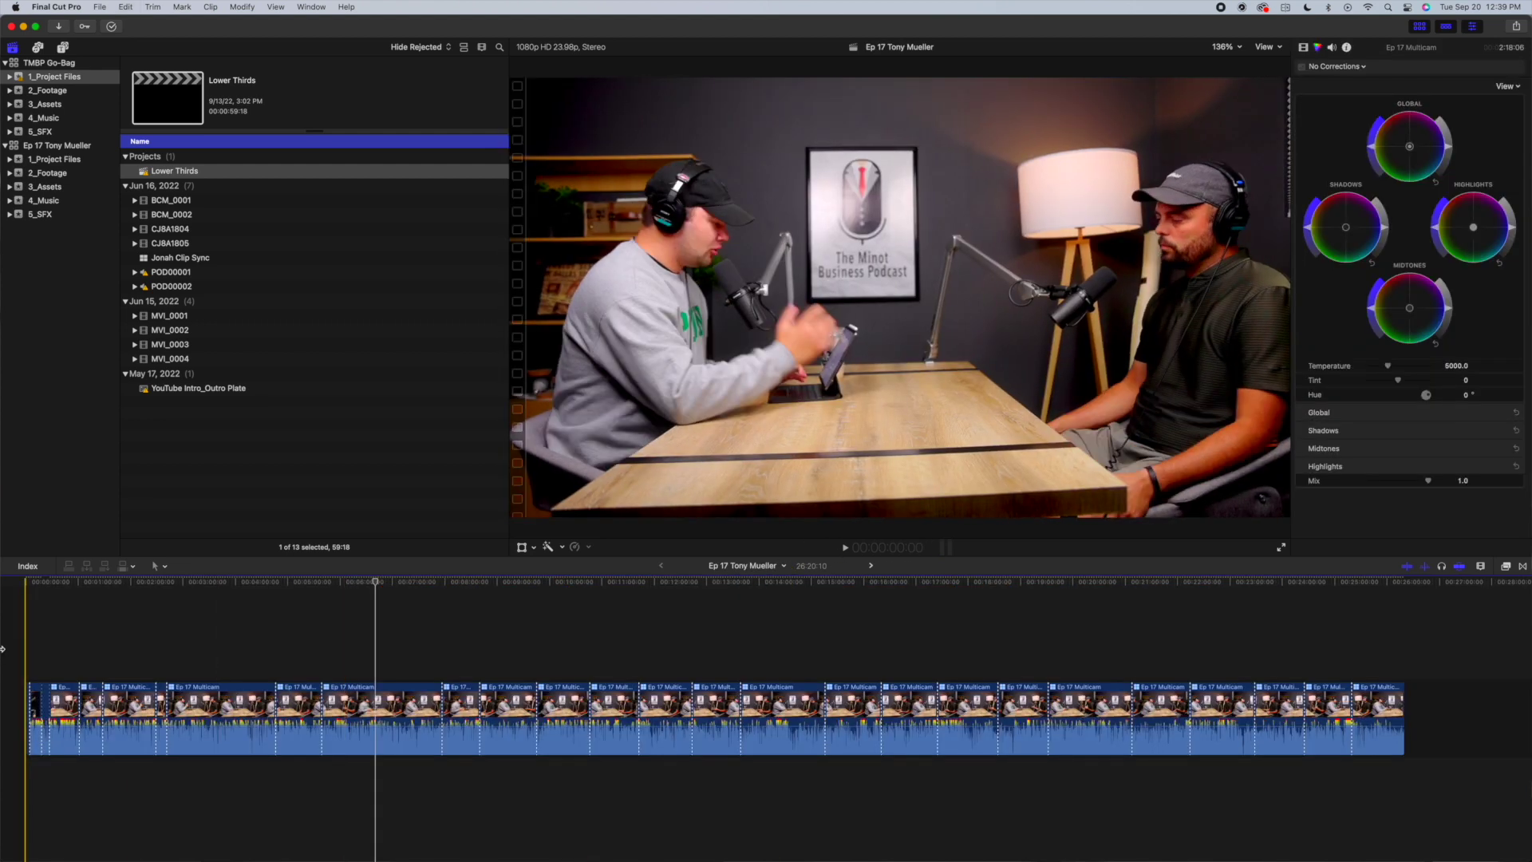
key(super+bracketright)
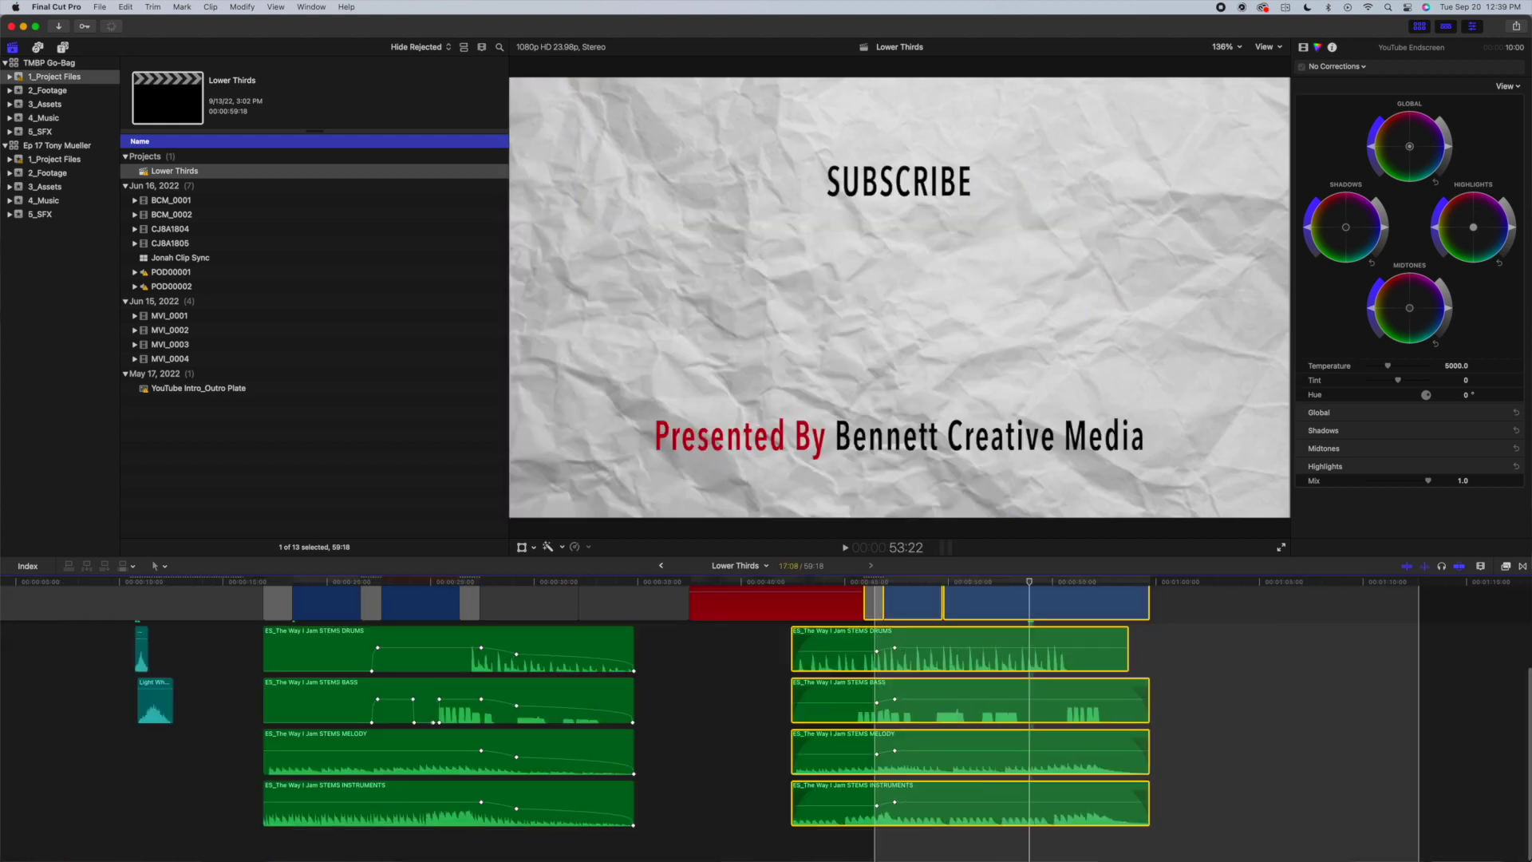
key(super+bracketleft)
key(shift+z)
click(1400, 655)
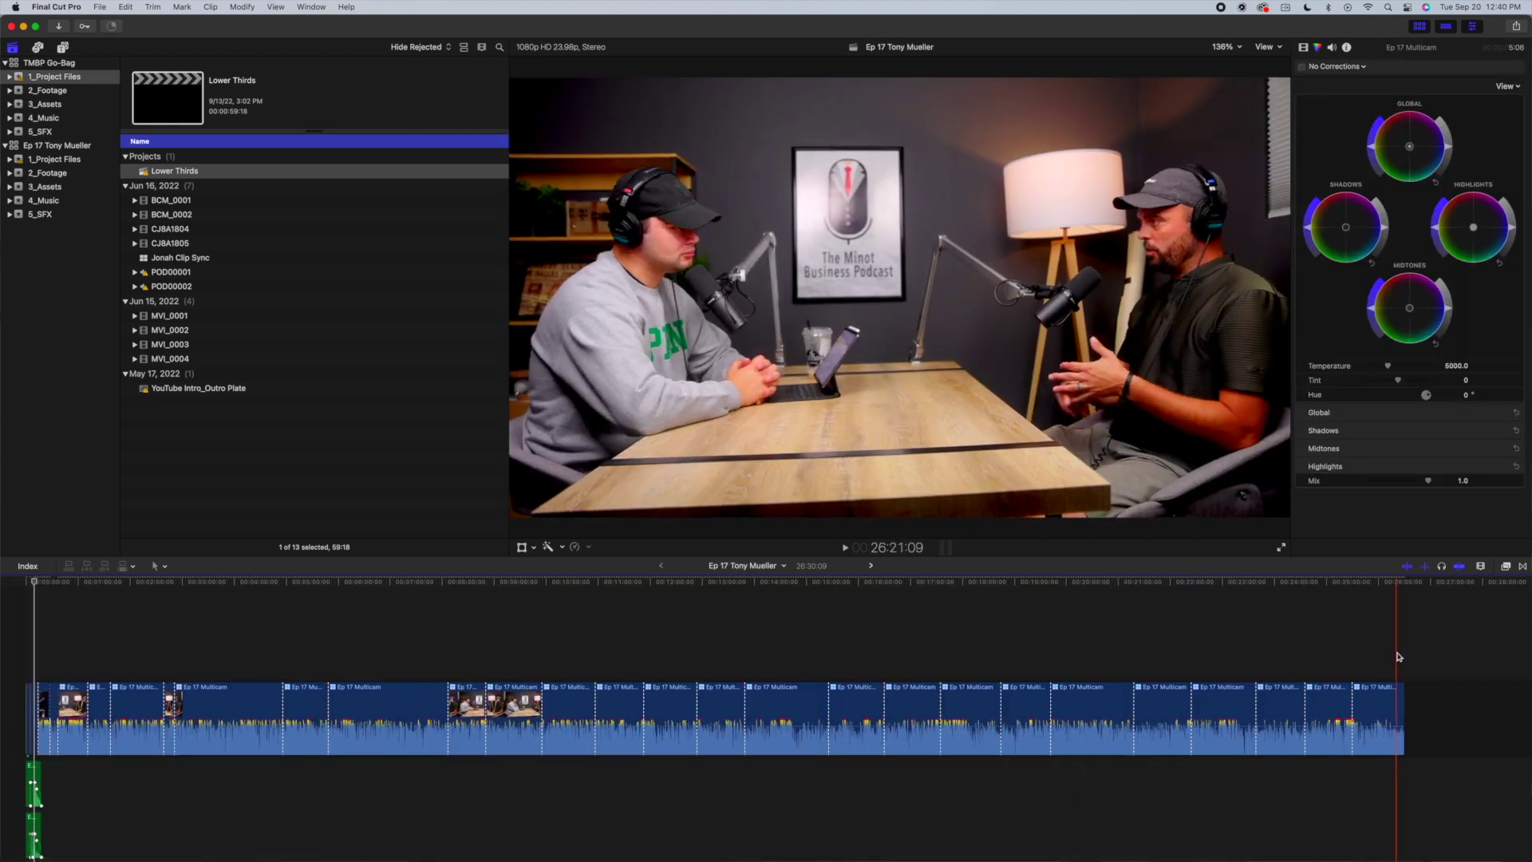
key(super+v)
key(super+equal)
key(super+equal)
key(super+equal)
key(super+equal)
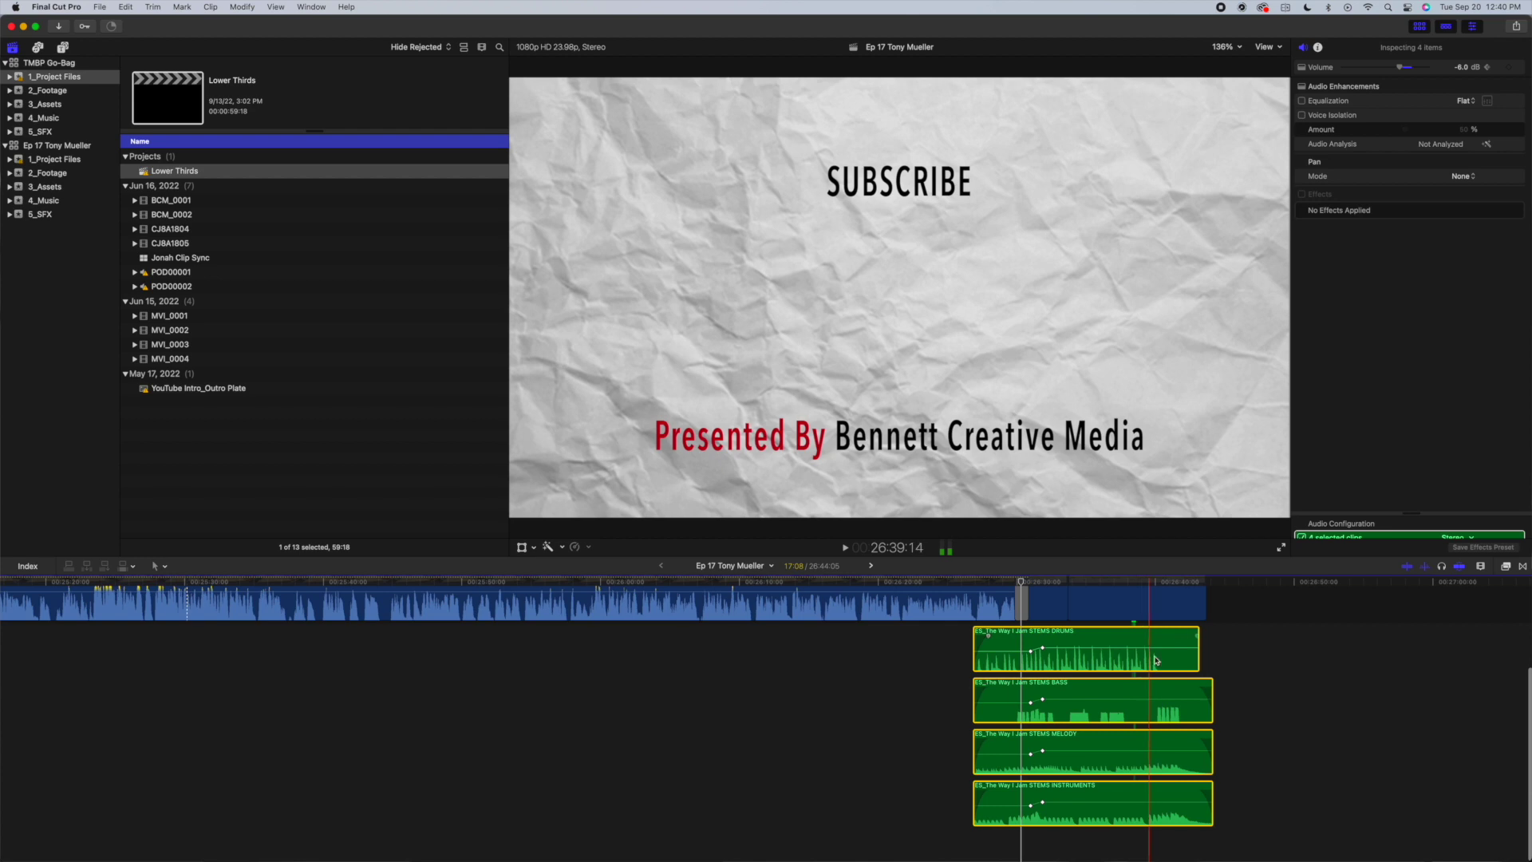
- Copy both lower-third titles with their whoosh sounds and park the playhead about 14 seconds in
key(shift+z)
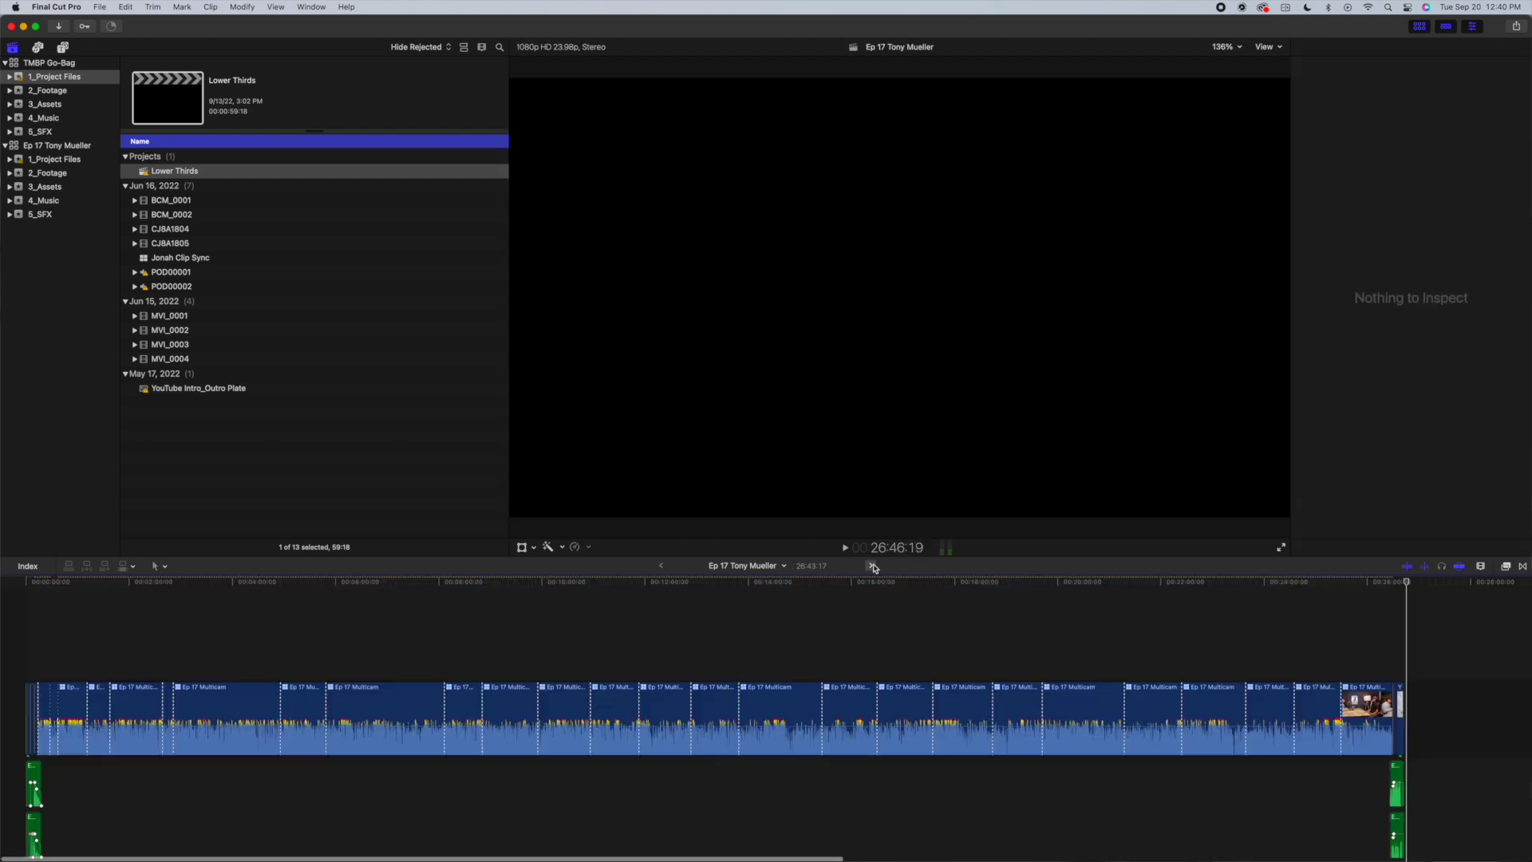
key(super+bracketright)
drag(159, 691, 282, 667)
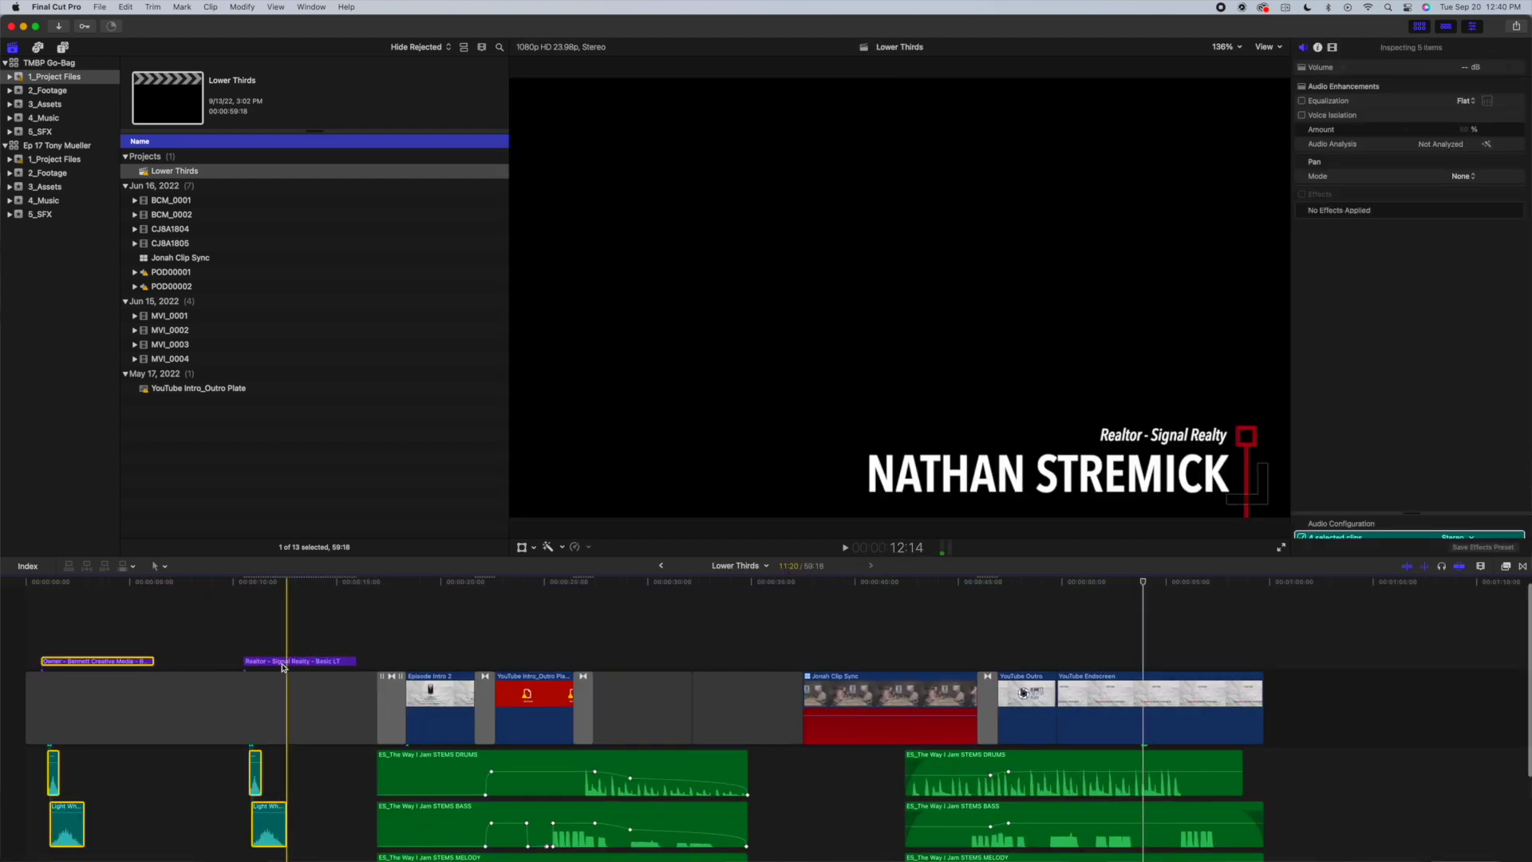
click(661, 565)
key(super+equal)
key(super+equal)
key(super+equal)
key(super+equal)
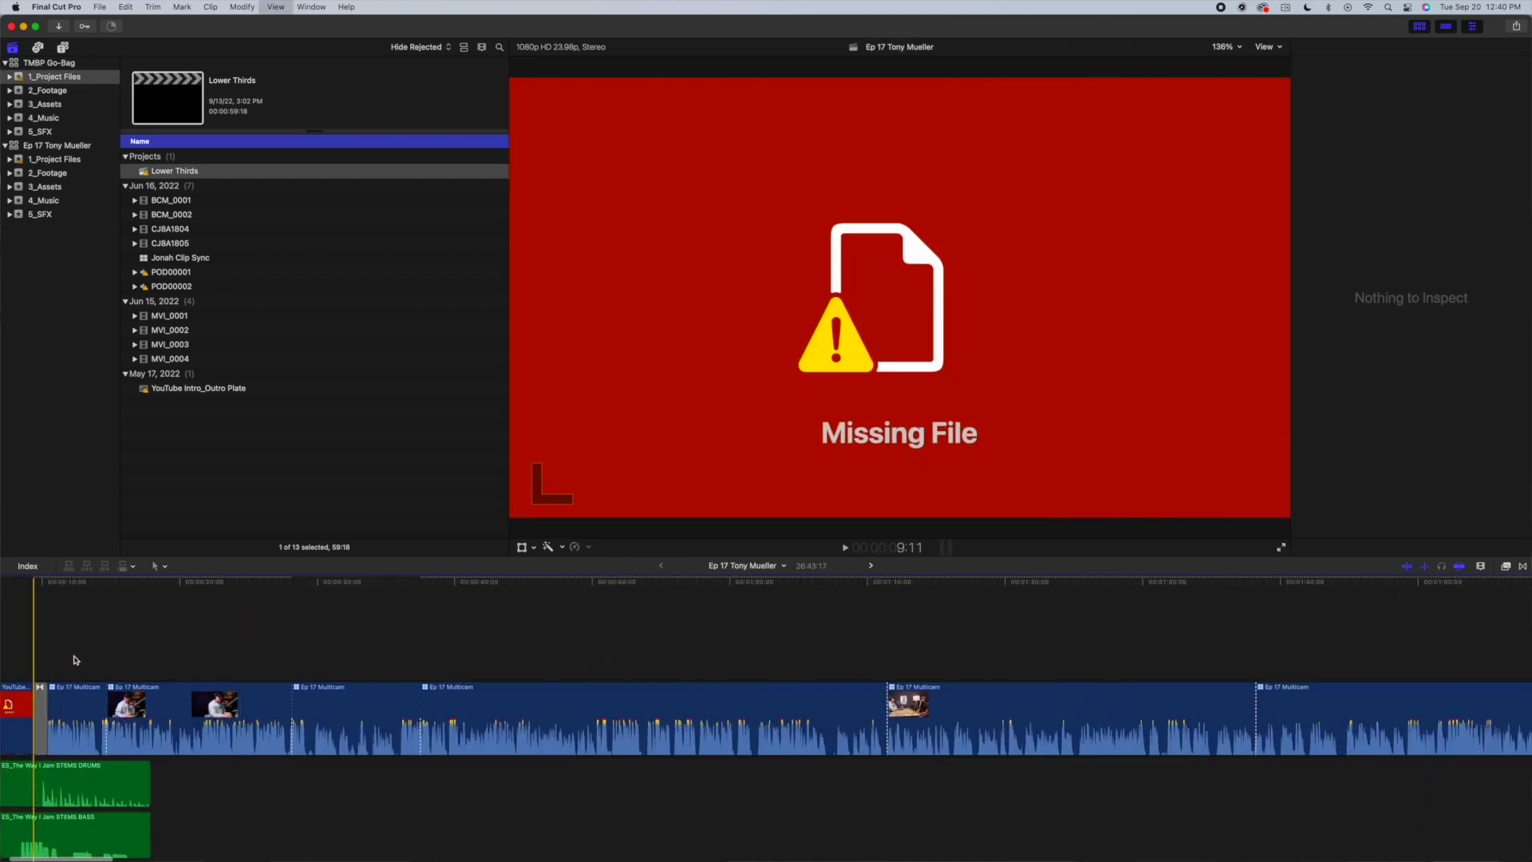
click(111, 654)
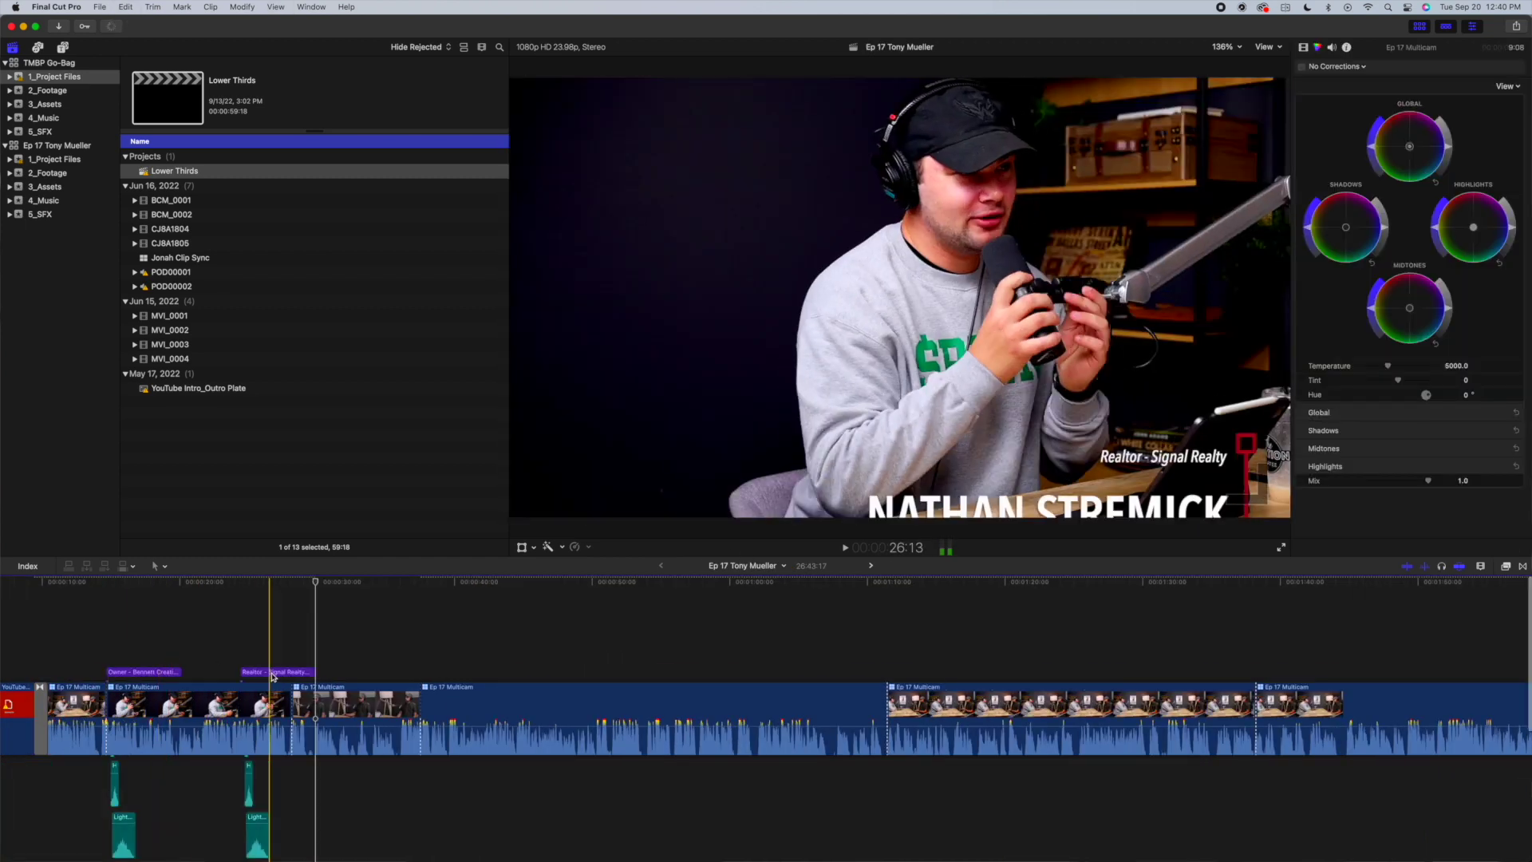
- Retype the lower-third text to the guest's name and 'Owner - Sports on Tap', review it, and open Media Import
text(MUELLER)
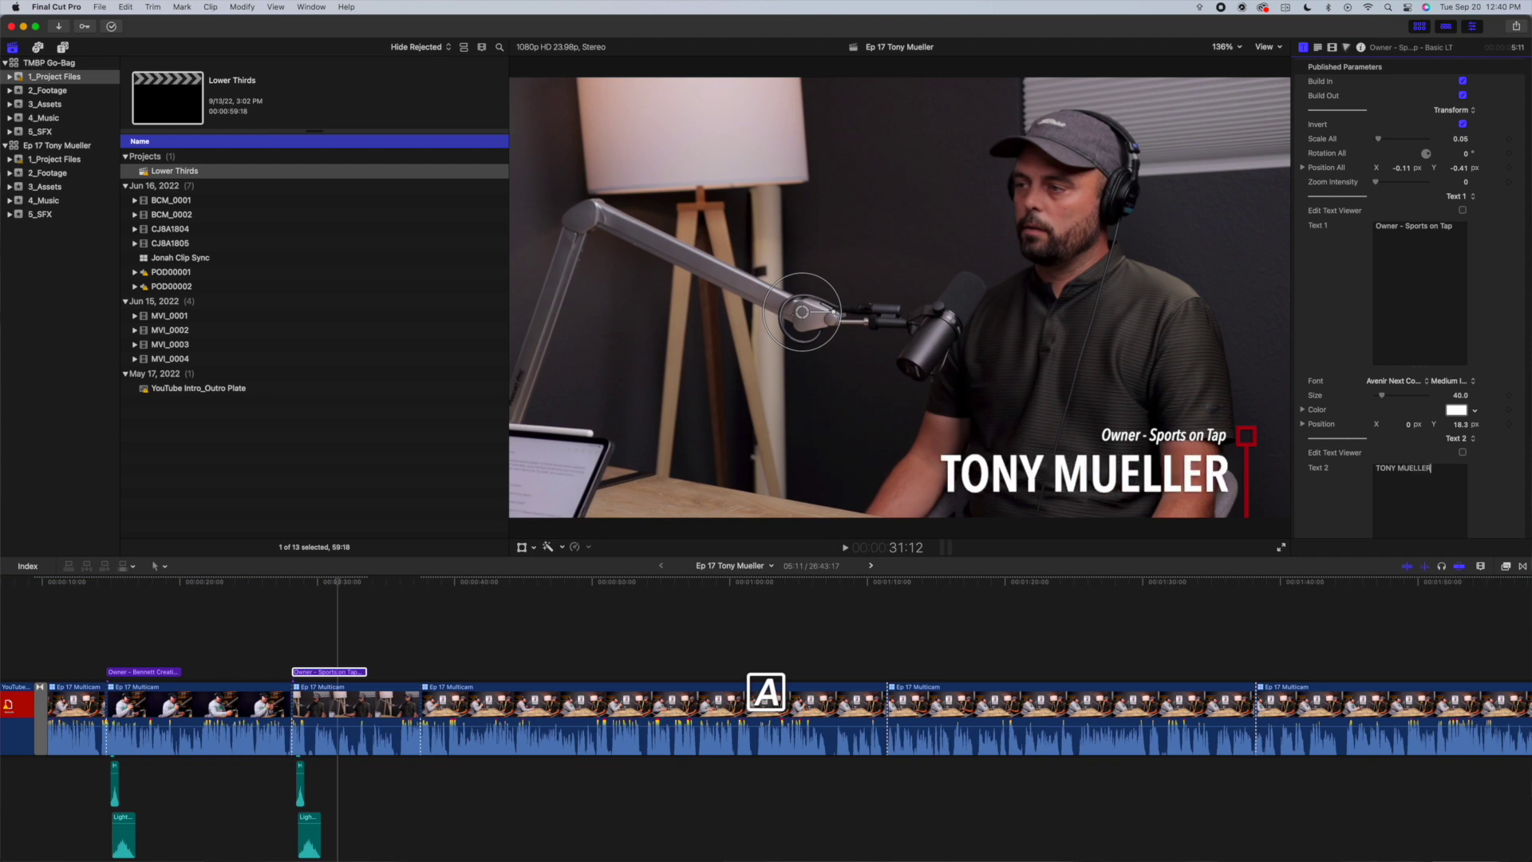
click(103, 646)
key(space)
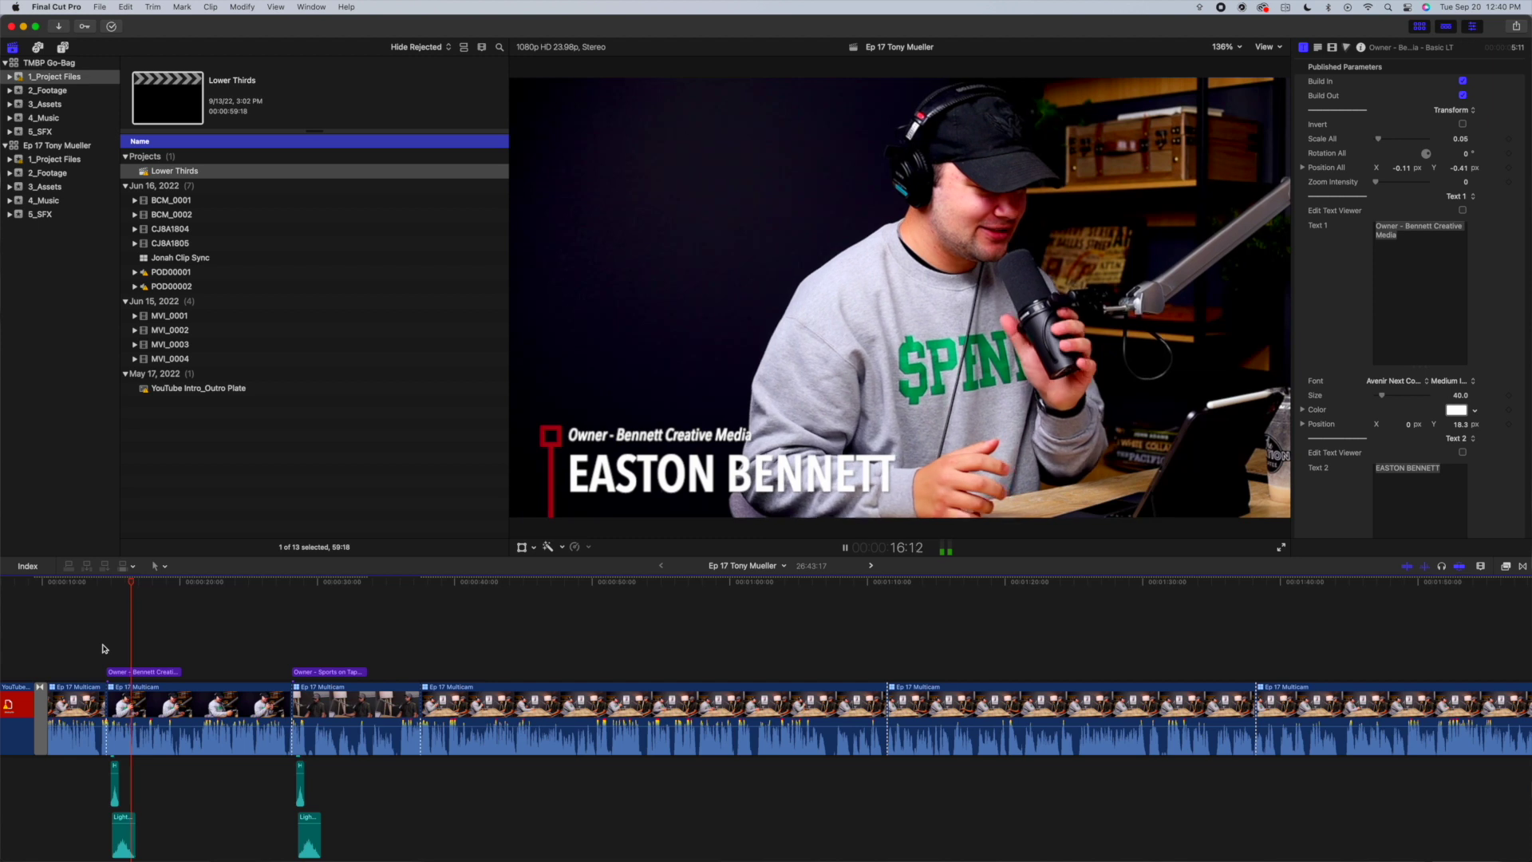
key(space)
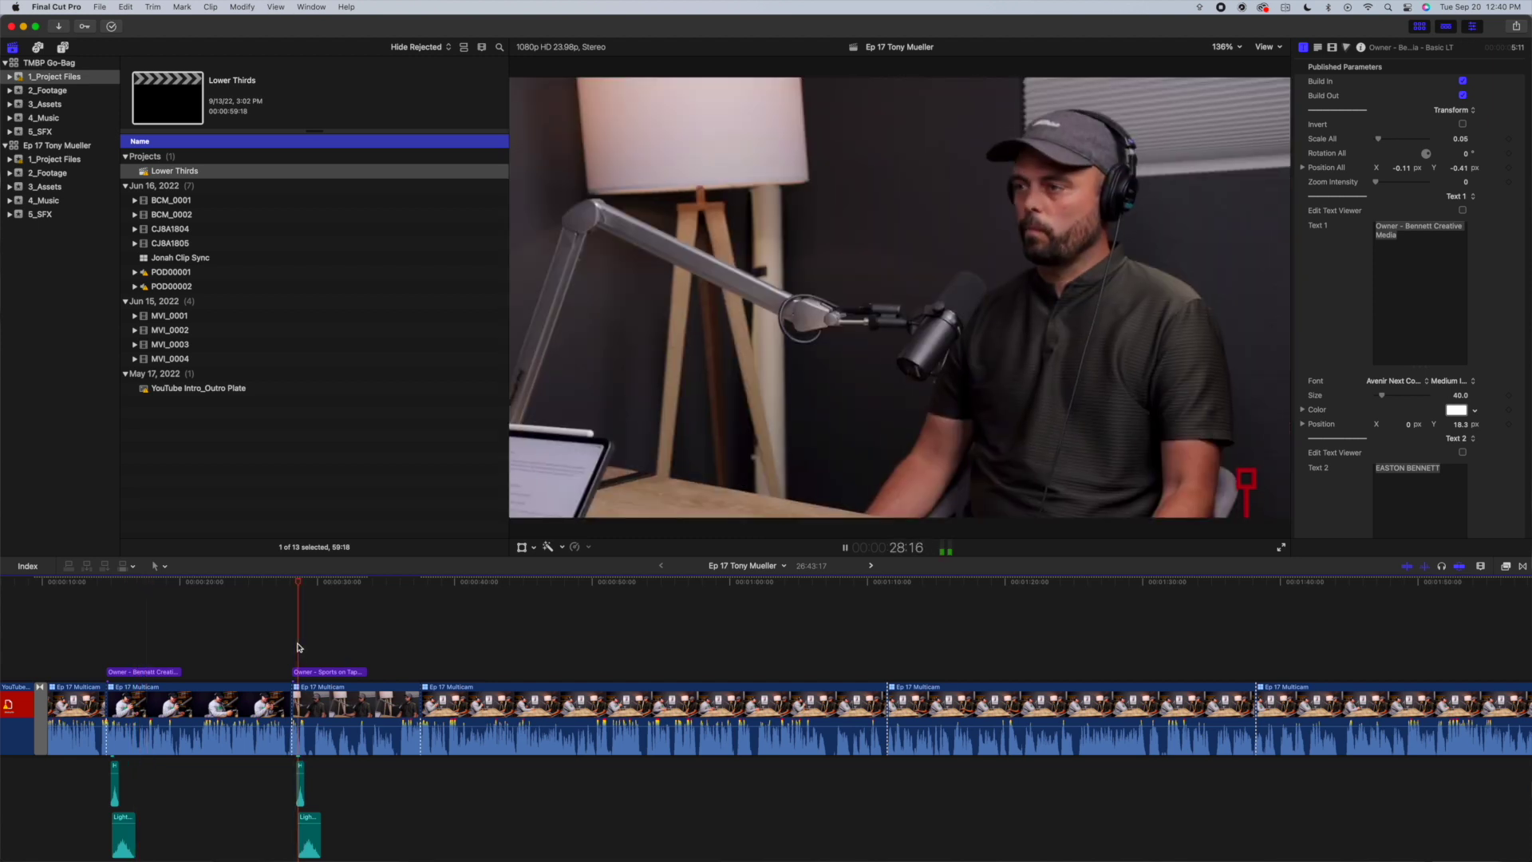
key(super+i)
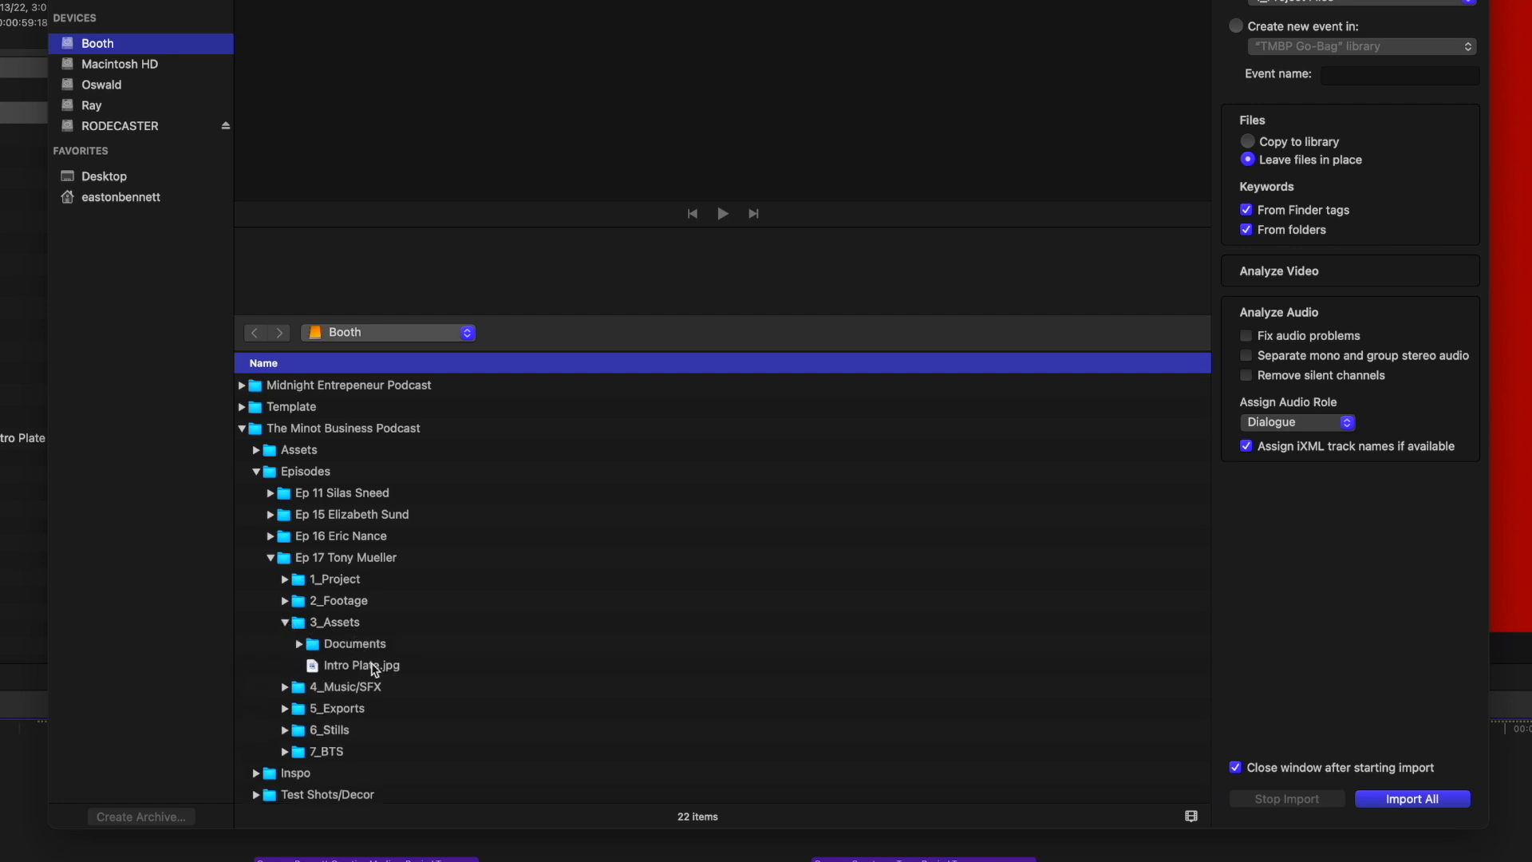
- Import Intro Plate.jpg into the 3_Assets event
click(368, 663)
click(1356, 2)
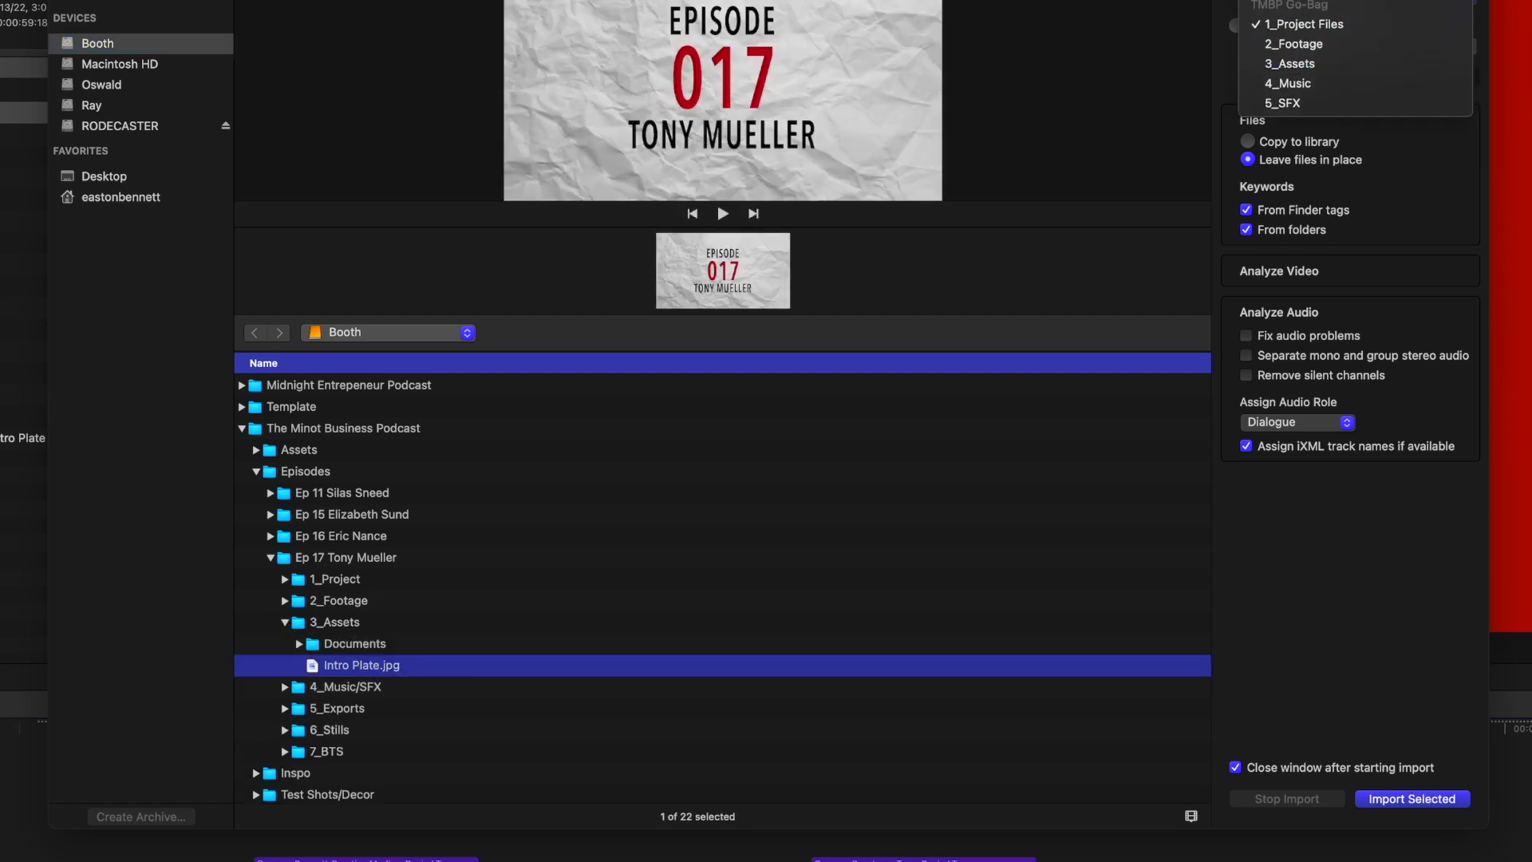
click(1289, 63)
click(1337, 448)
click(1412, 799)
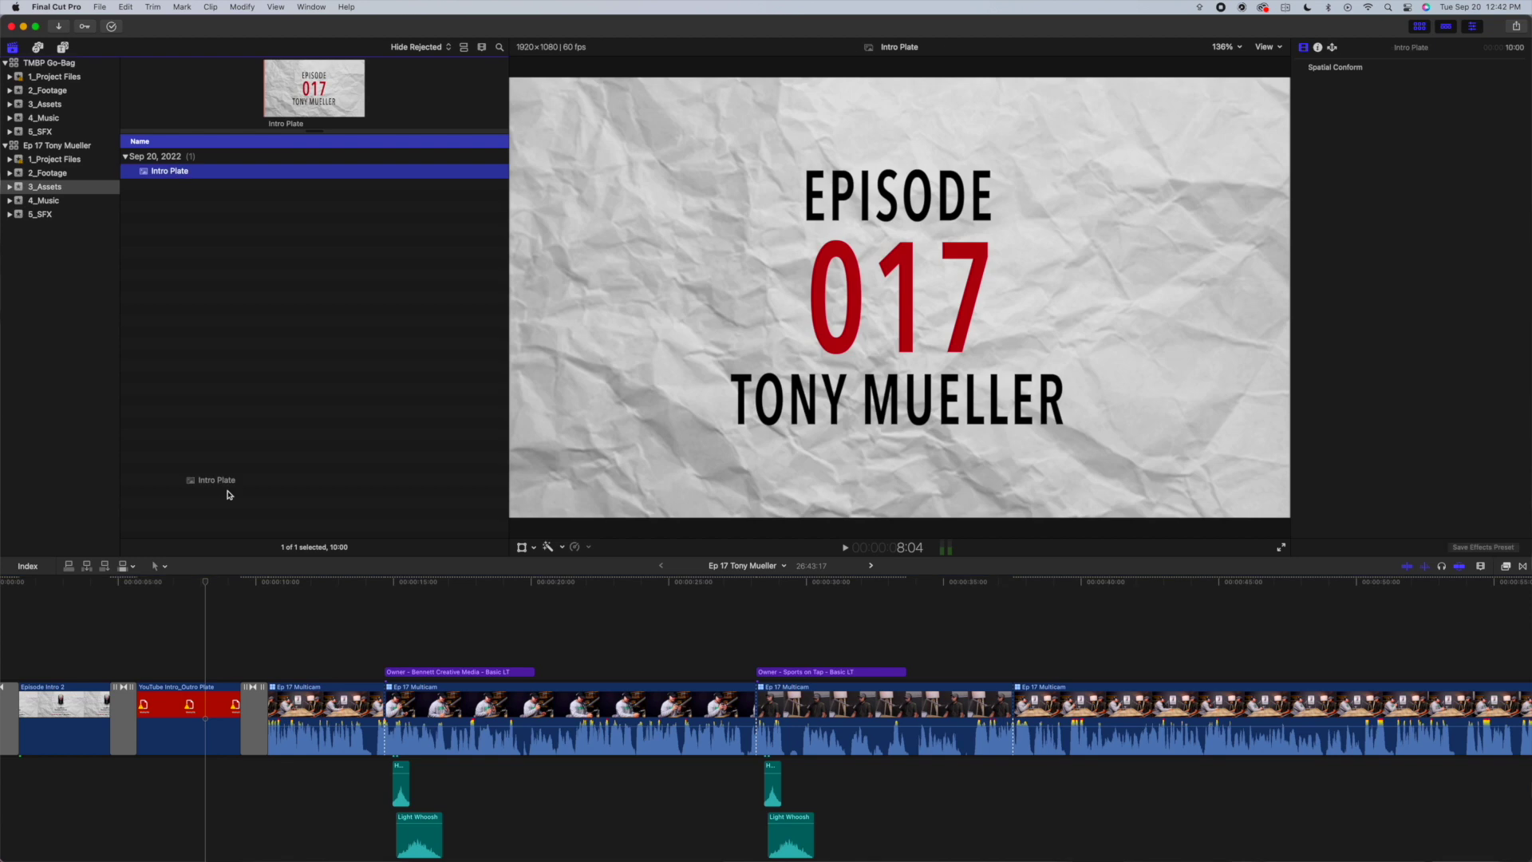
- Replace the old YouTube intro plate with Intro Plate using Replace with Retime to Fit, then play it back
drag(228, 495, 290, 703)
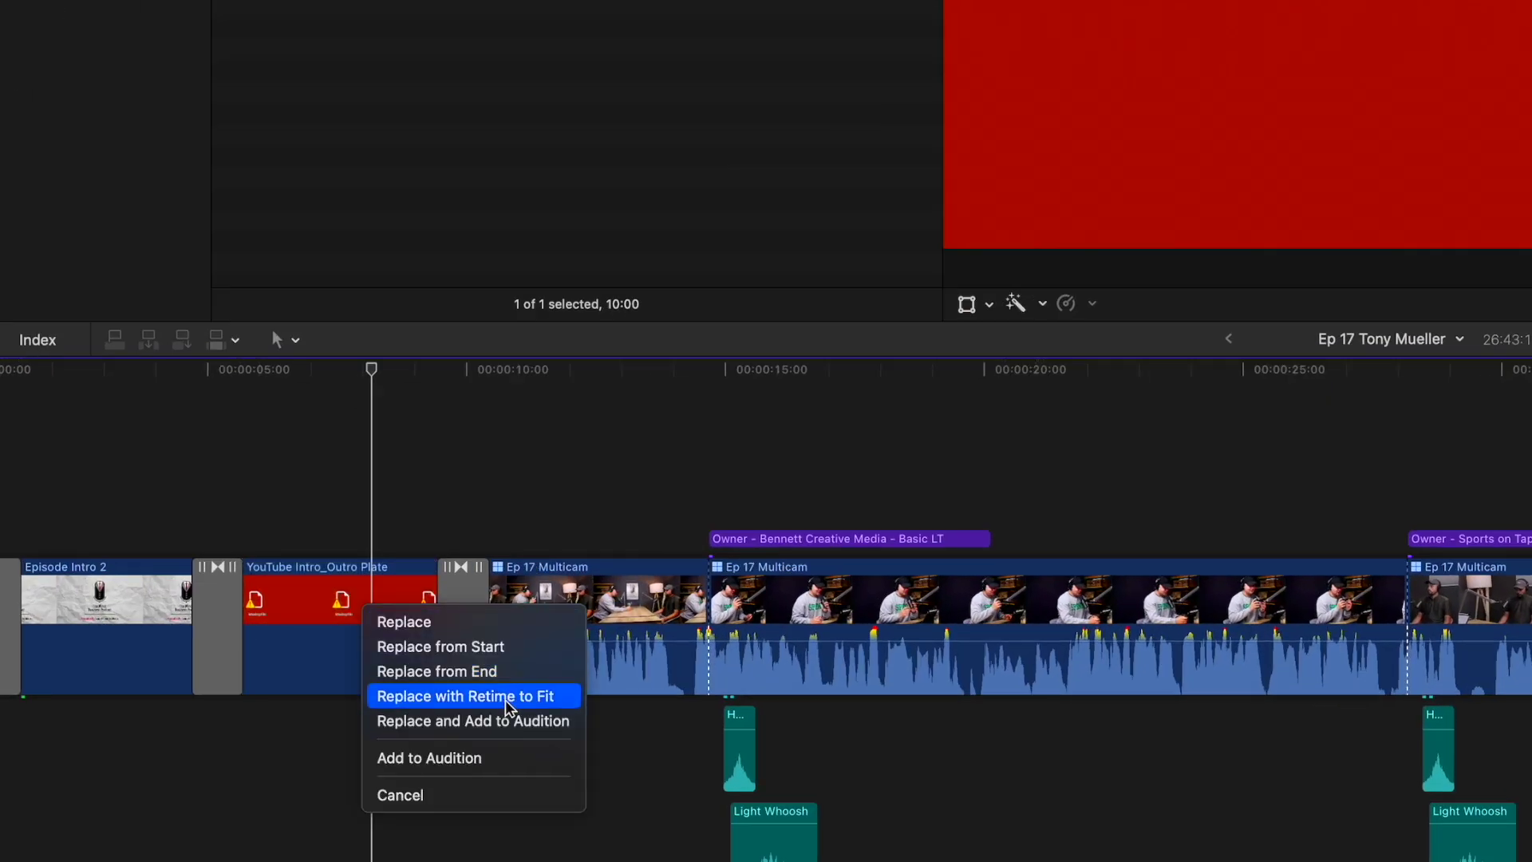
click(507, 696)
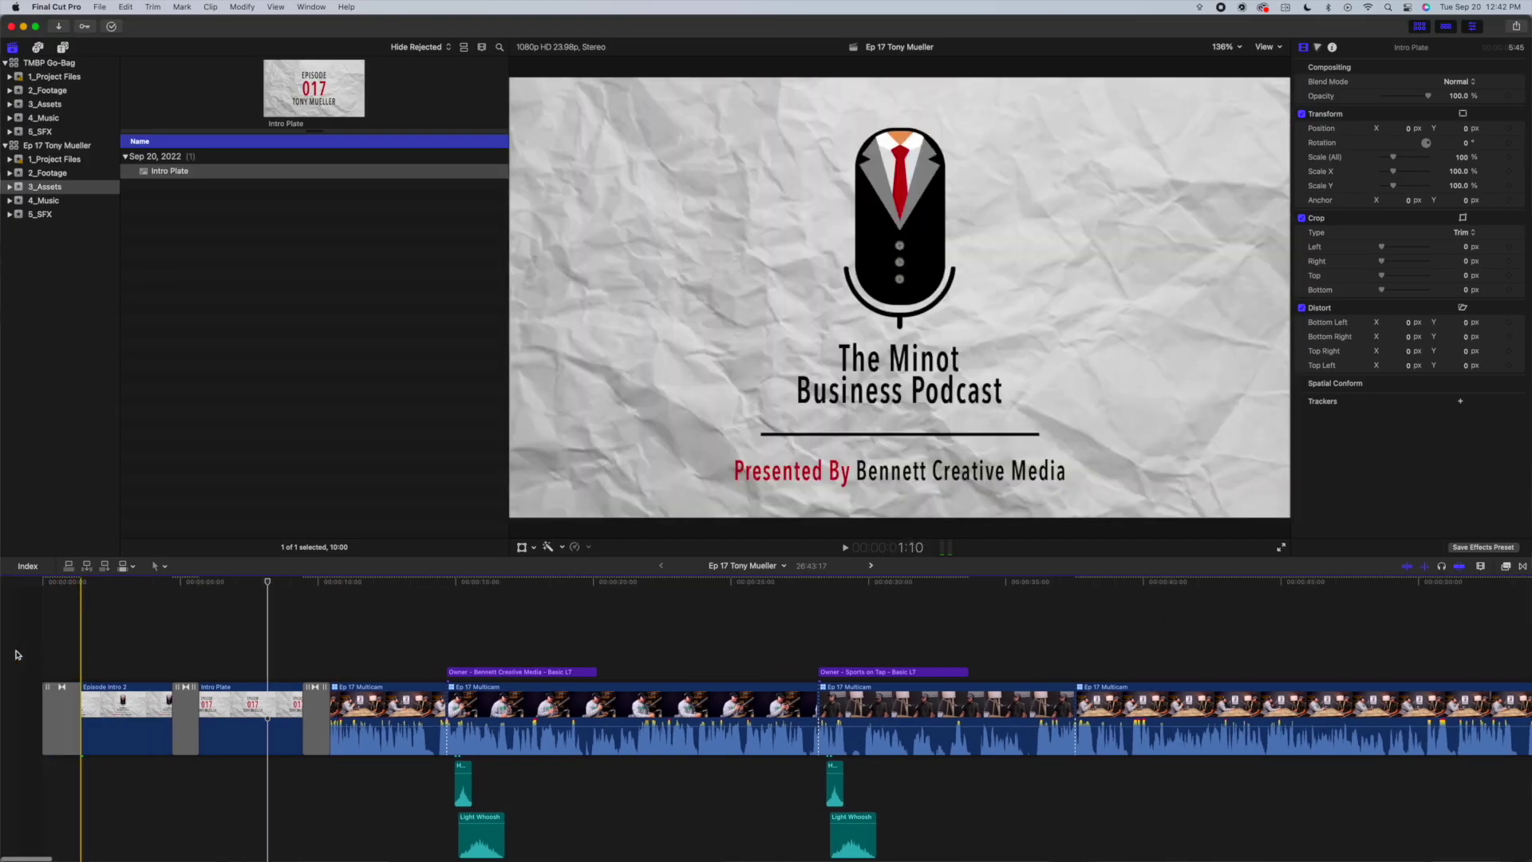
key(space)
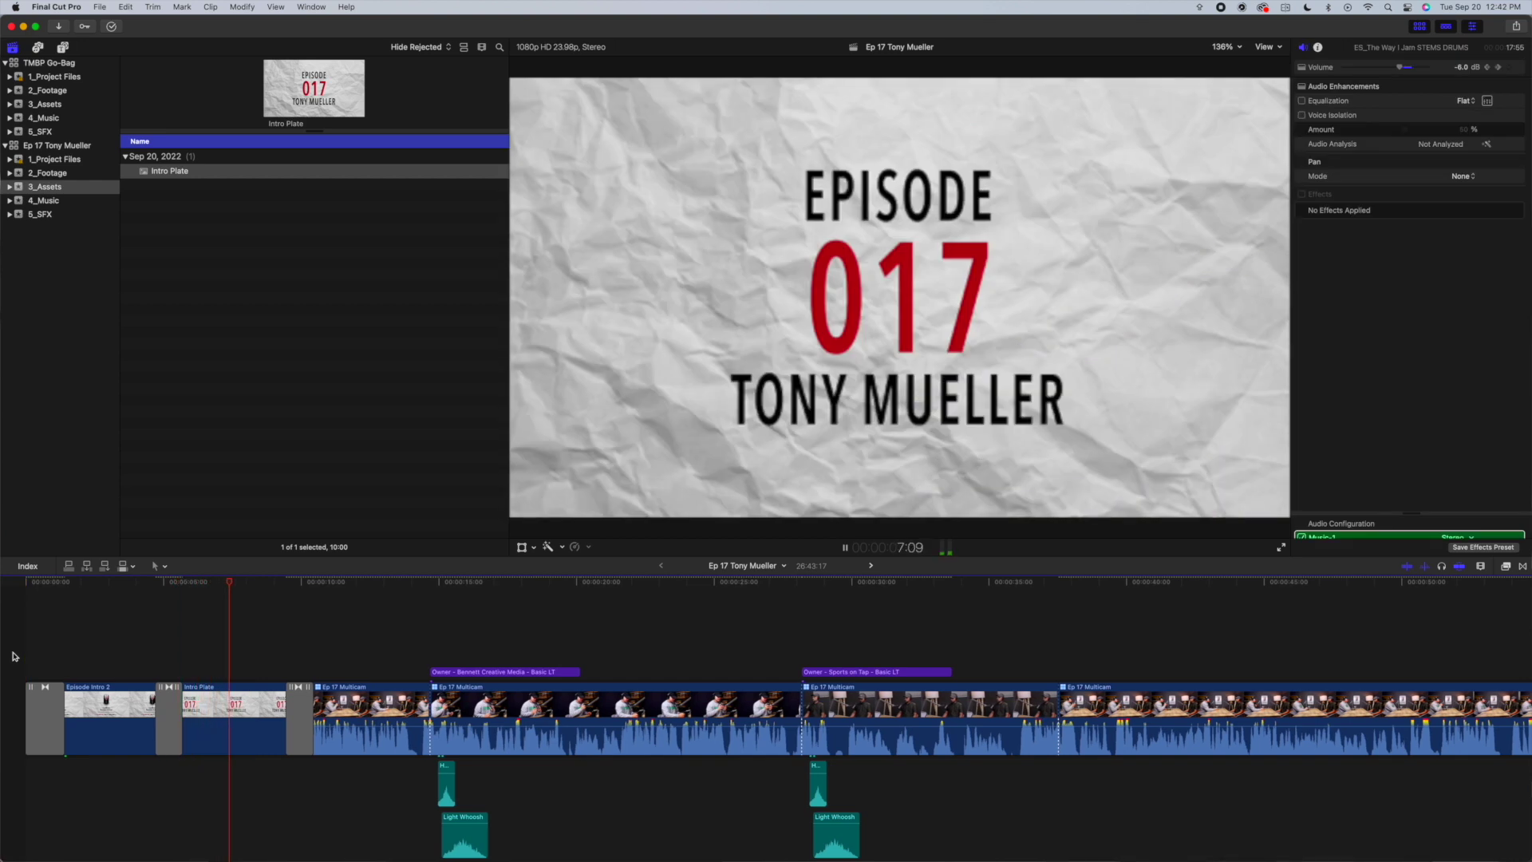
scroll(178, 747, down, 2)
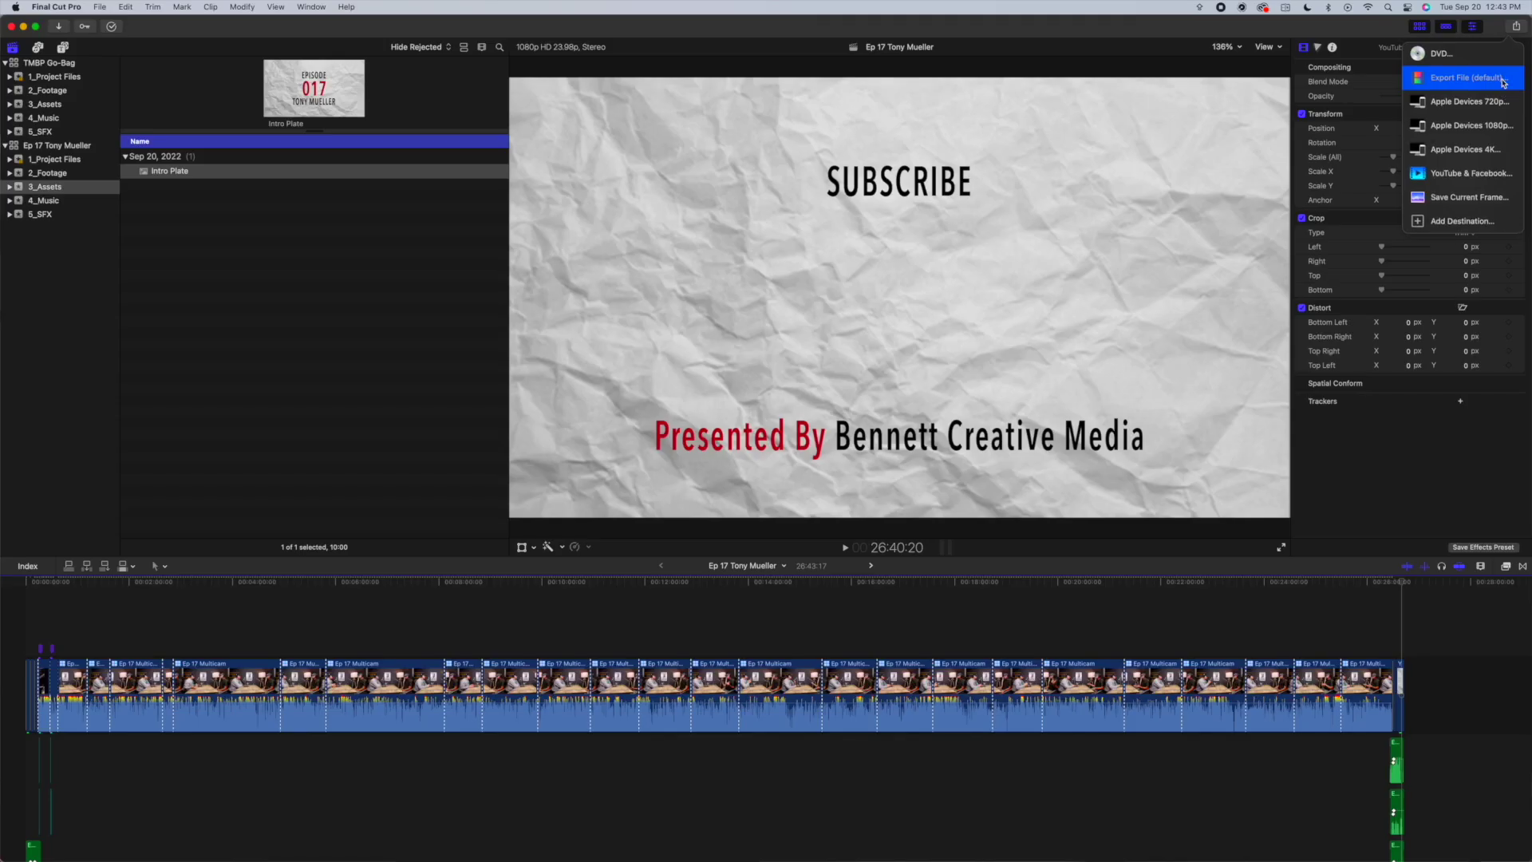
- Export the episode as an H.264 .mov file into episode 17's 5_Exports folder
click(1484, 78)
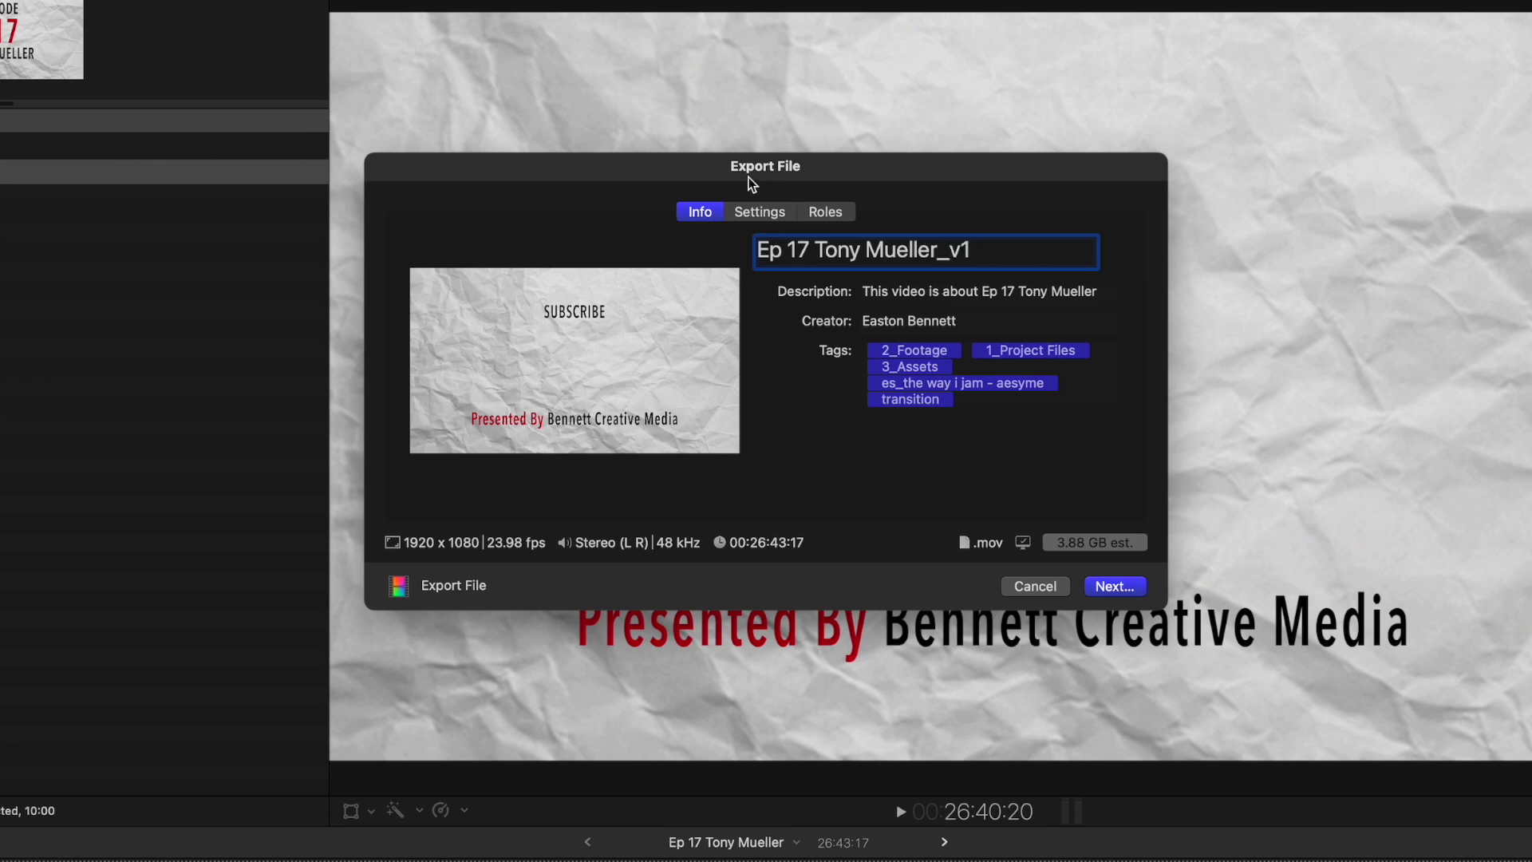
click(757, 214)
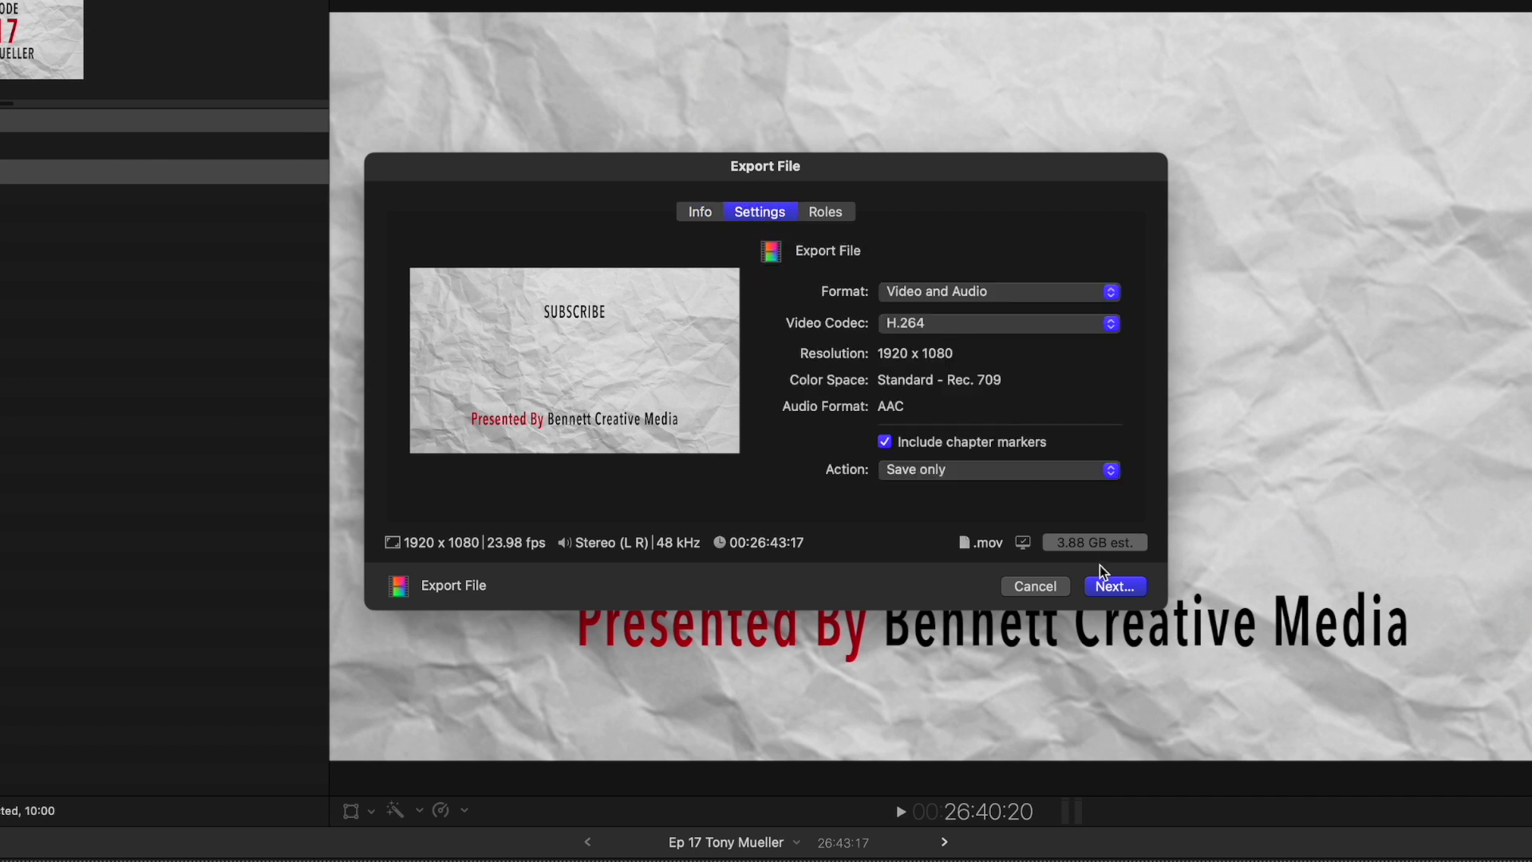
click(1111, 588)
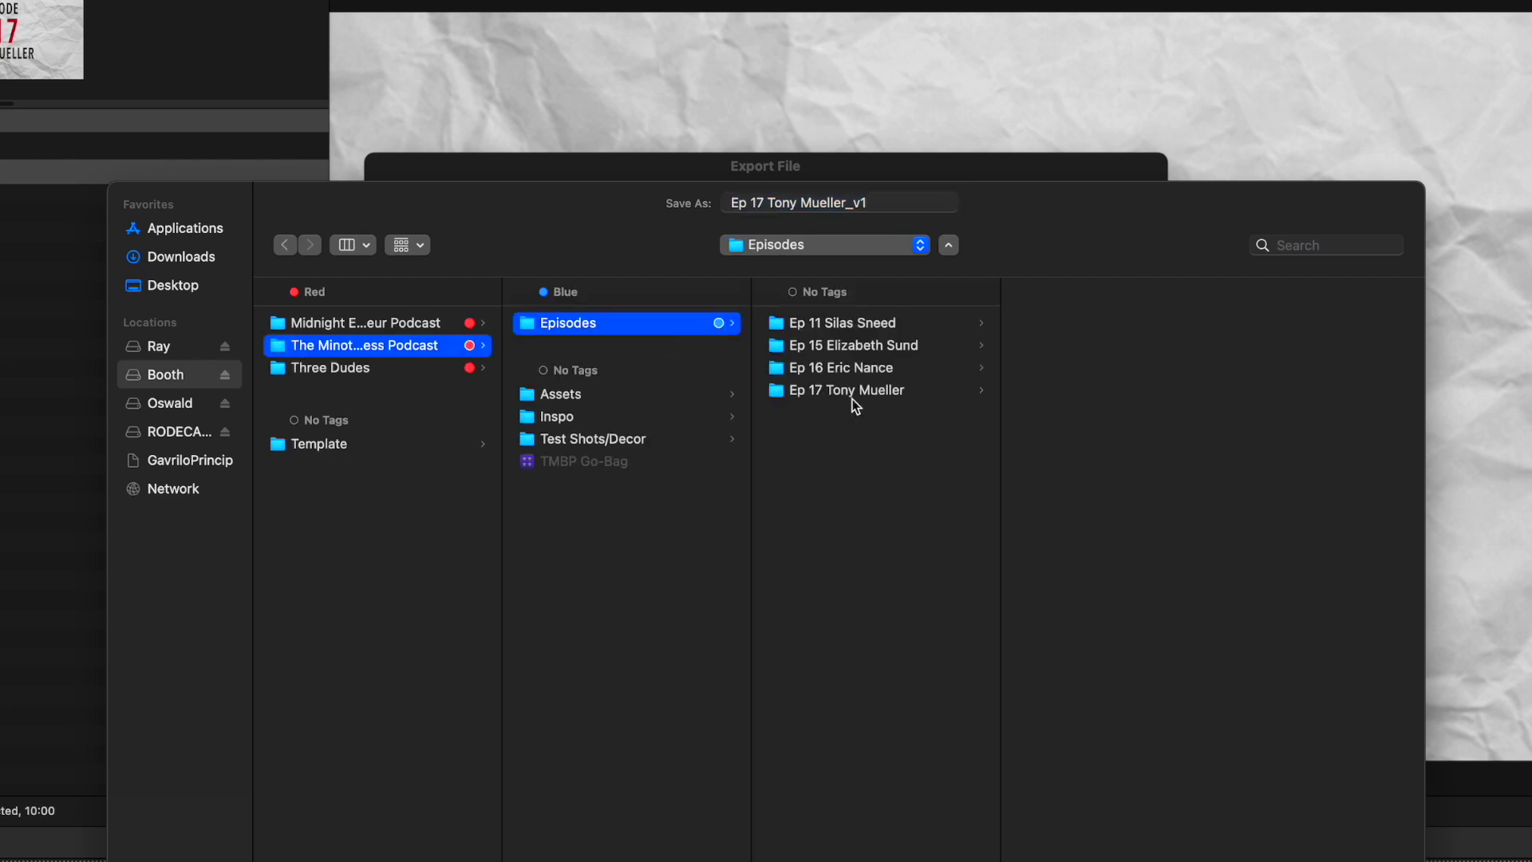
click(854, 393)
click(1102, 413)
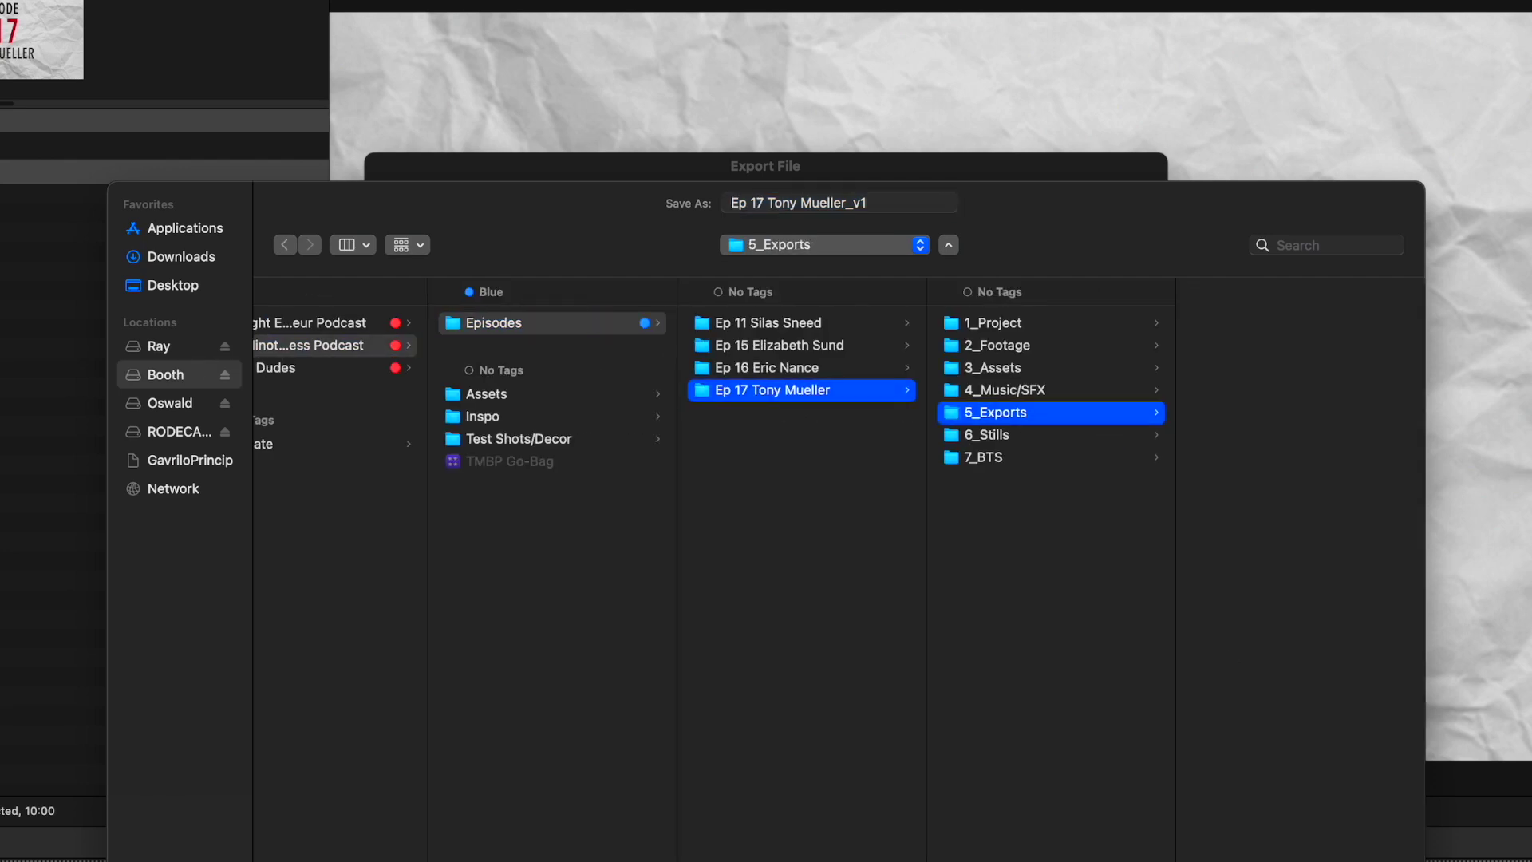